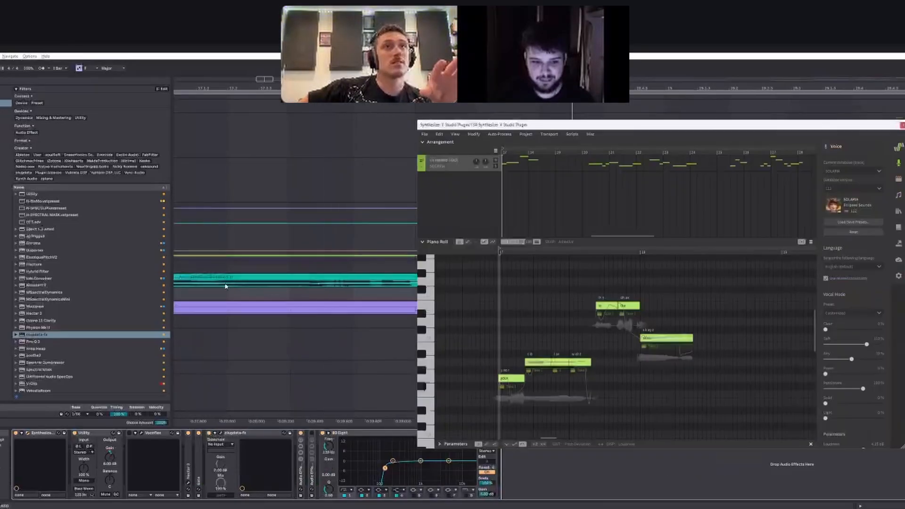
pyautogui.hscroll(-4, 314, 284)
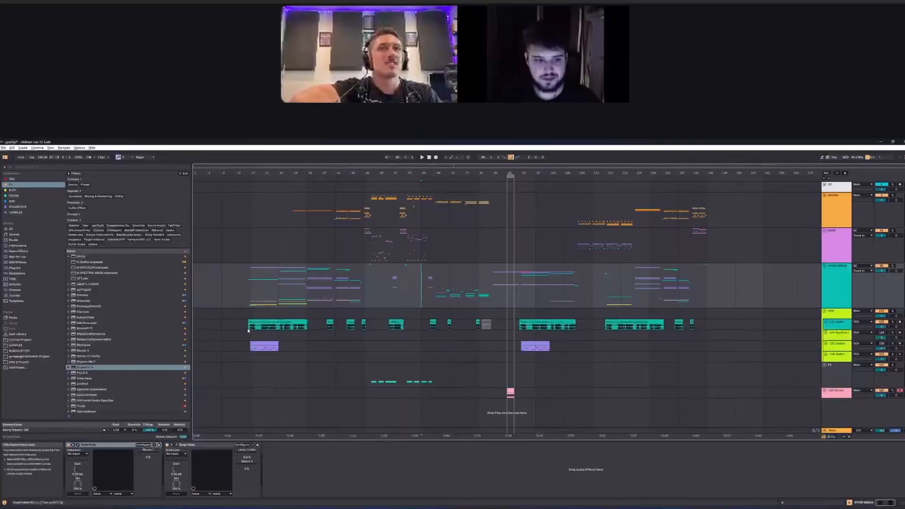
pyautogui.scroll(5, 247, 330)
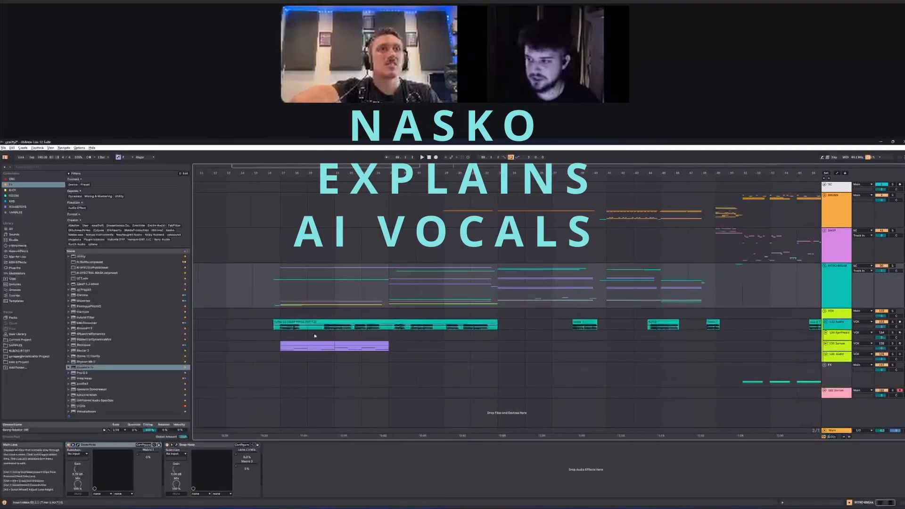
# Step: Loop the arrangement from bar 17 to the end of the long vocal audio clip
pyautogui.click(283, 336)
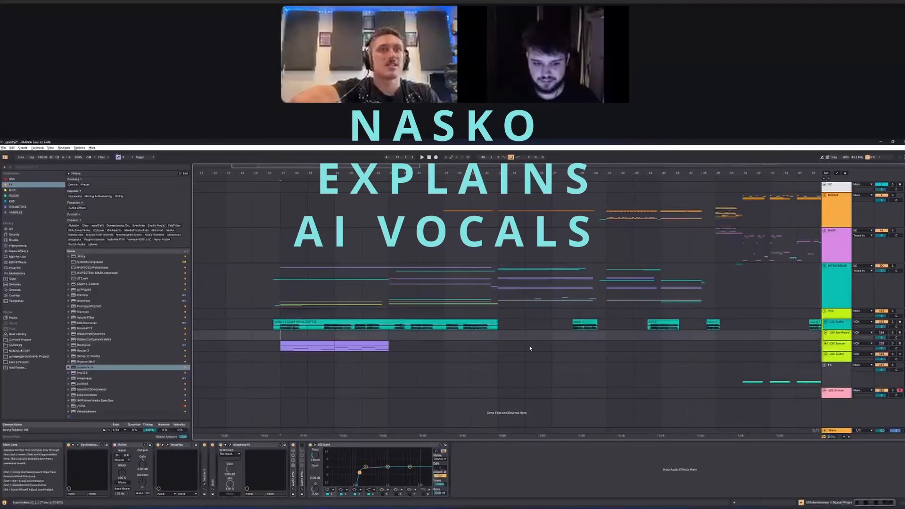
pyautogui.moveTo(280, 336); pyautogui.dragTo(498, 335)
pyautogui.hotkey('ctrl', 'l')
pyautogui.click(285, 337)
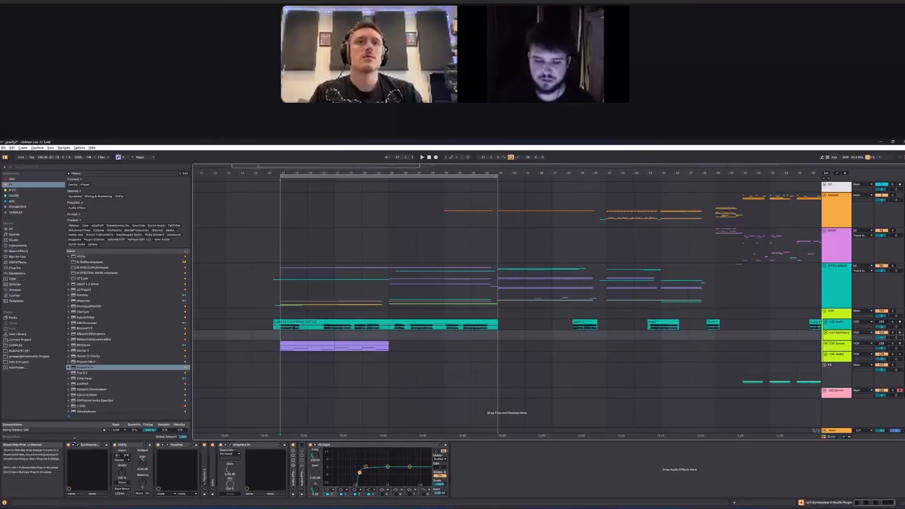
# Step: Open the Synthesizer V Studio plugin, reposition its window and display the first vocal phrase at bar 17 in the piano roll
pyautogui.click(79, 445)
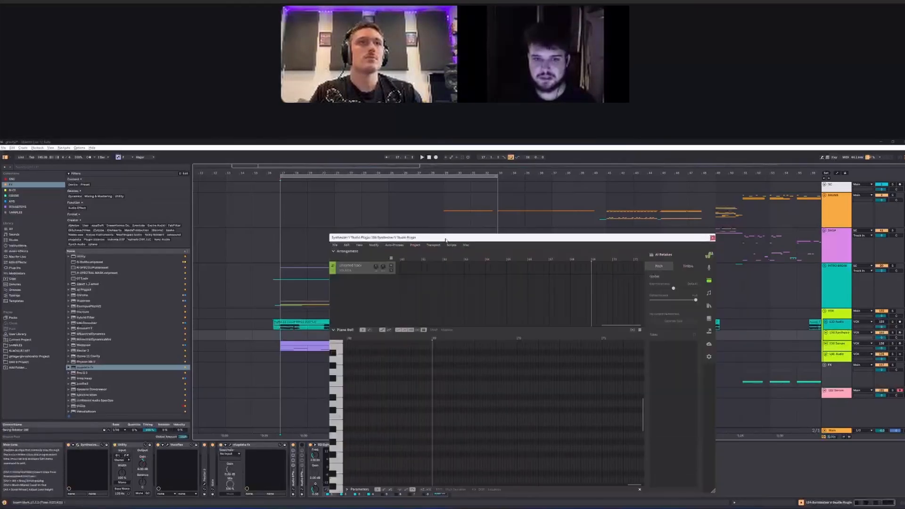
pyautogui.moveTo(446, 240); pyautogui.dragTo(348, 222)
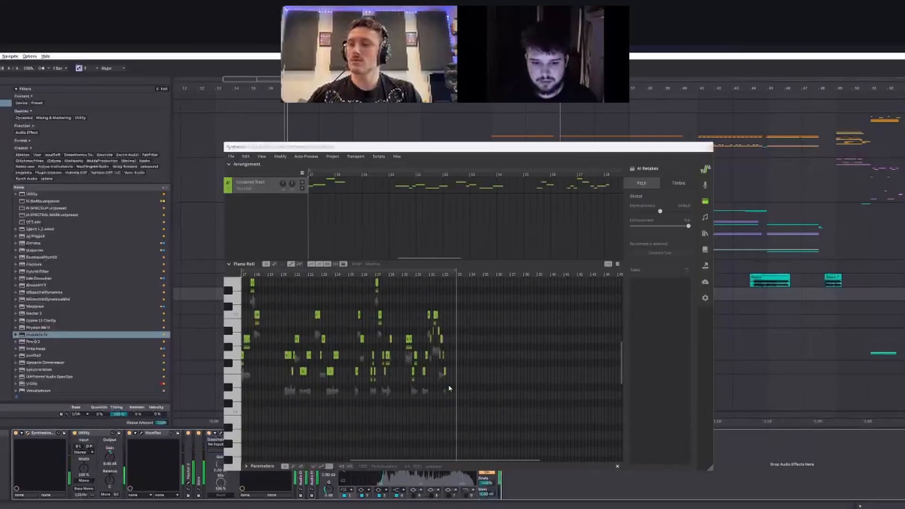
pyautogui.scroll(3, 449, 387)
pyautogui.moveTo(446, 461); pyautogui.dragTo(407, 461)
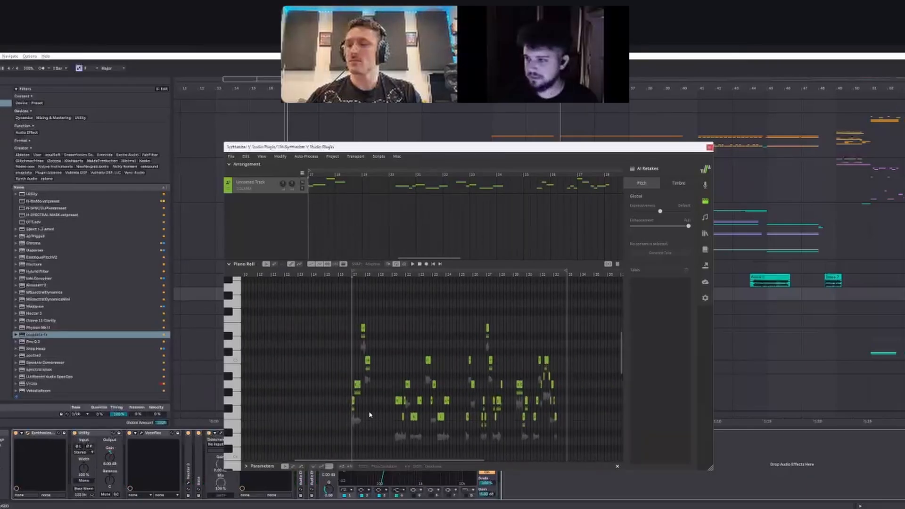
pyautogui.scroll(5, 368, 381)
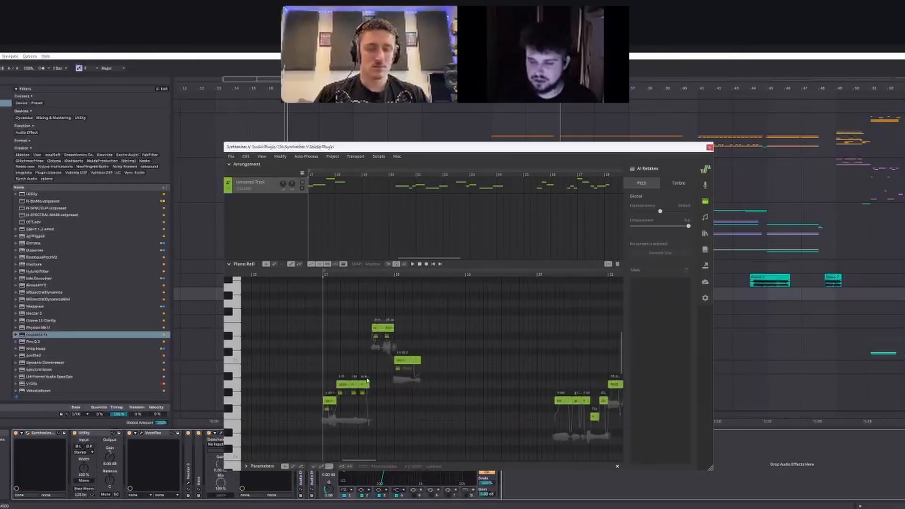
pyautogui.scroll(3, 351, 381)
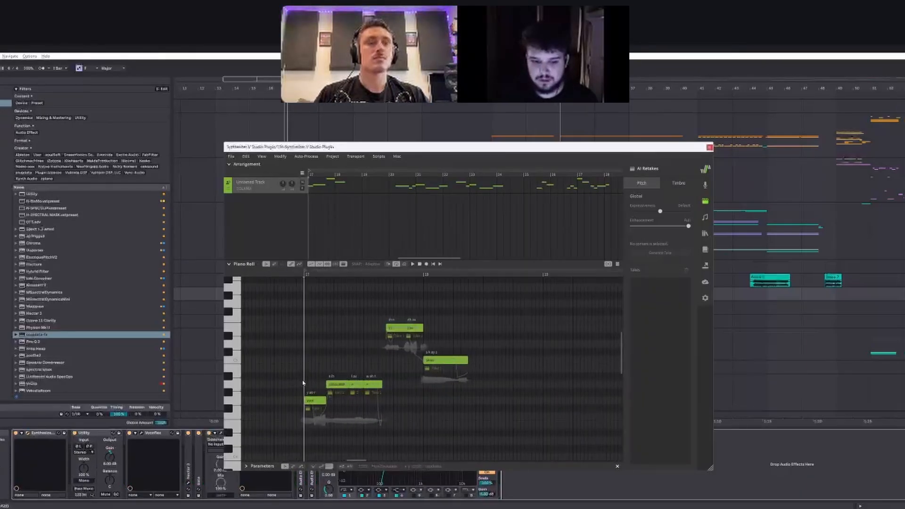
pyautogui.scroll(2, 302, 382)
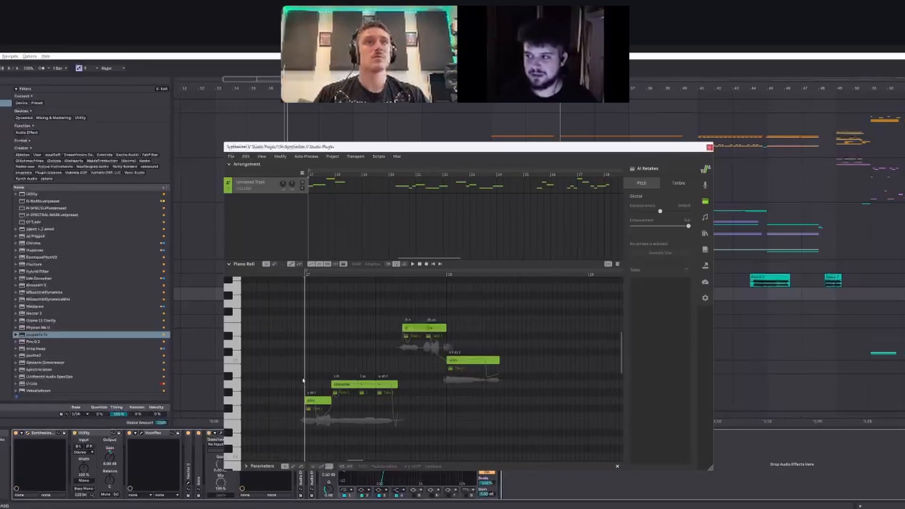
# Step: Audition the pitches of the first phrase's notes one by one on the piano roll keyboard
pyautogui.click(238, 403)
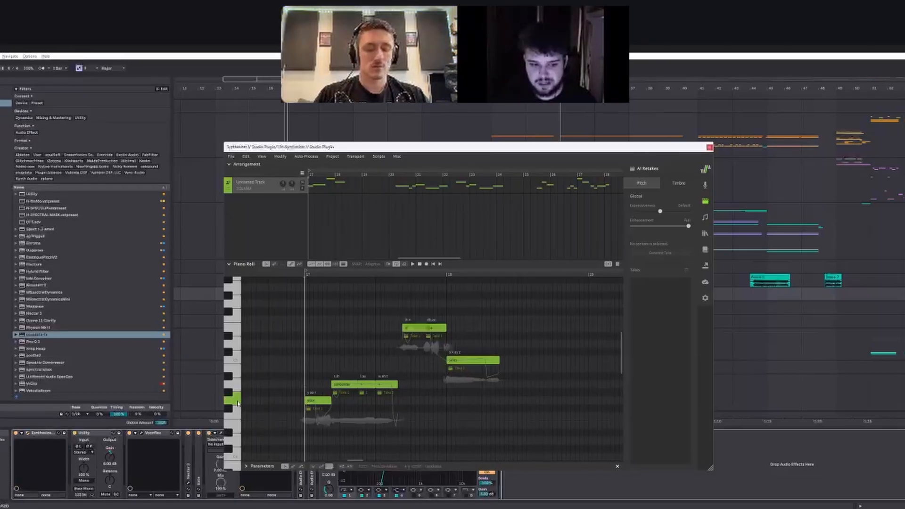
pyautogui.click(238, 403)
pyautogui.click(237, 385)
pyautogui.click(236, 327)
pyautogui.click(234, 361)
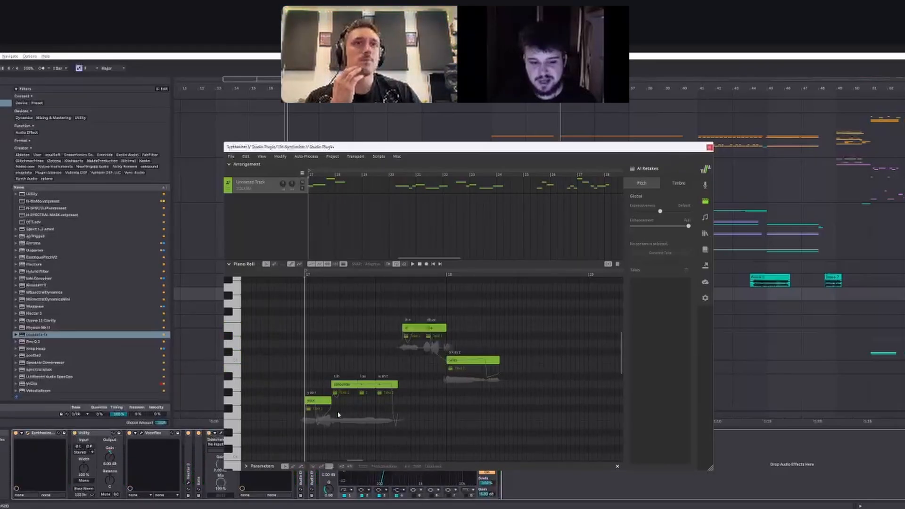
# Step: Select the phrase's first note, then its lower group of opening notes, and clear the selection
pyautogui.click(312, 401)
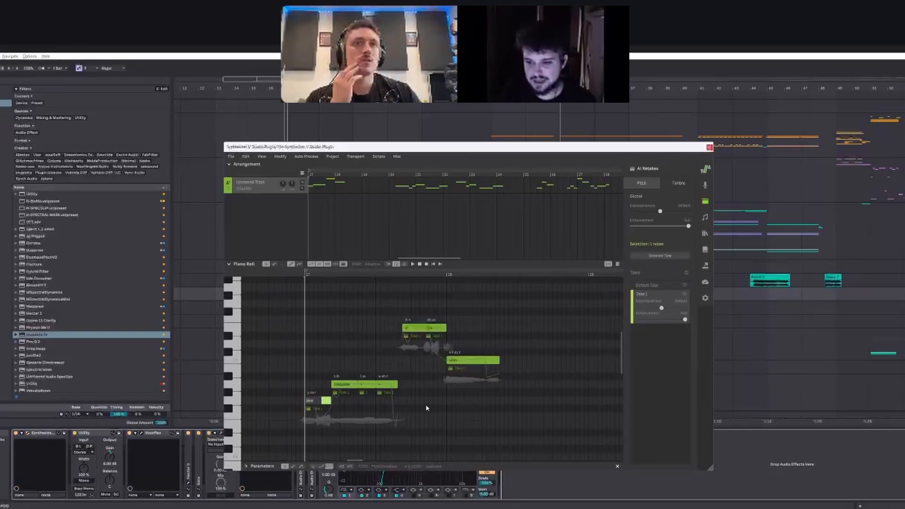
pyautogui.click(408, 408)
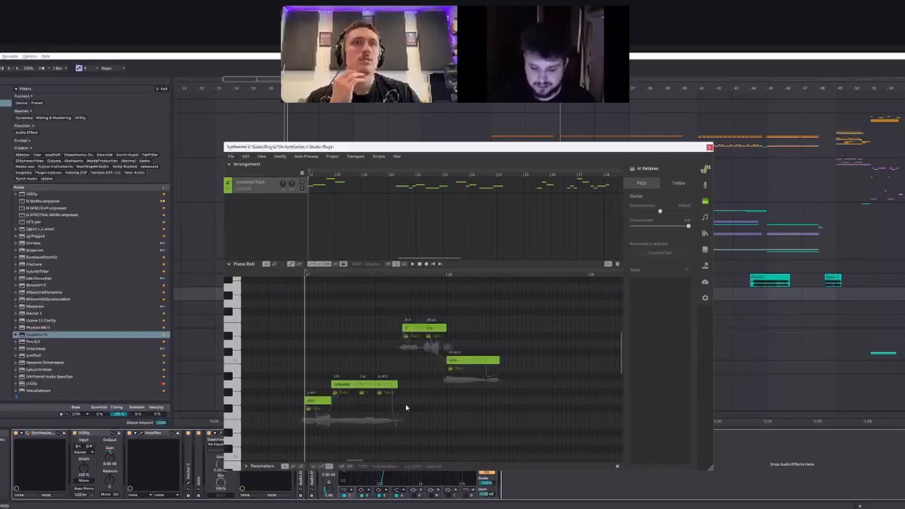
pyautogui.moveTo(317, 363); pyautogui.dragTo(399, 419)
pyautogui.click(418, 419)
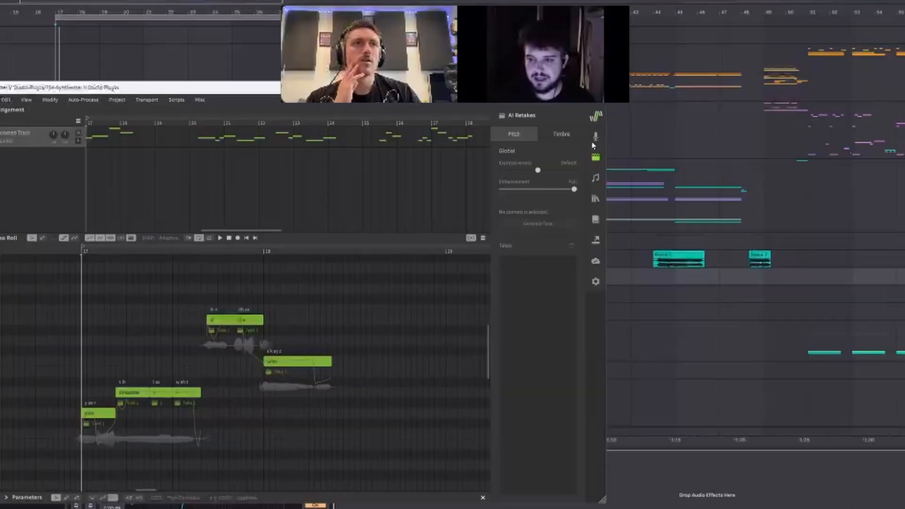
# Step: Show the Voice settings in place of AI Retakes and review the SOLARIA voice's vocal modes and parameters
pyautogui.click(704, 186)
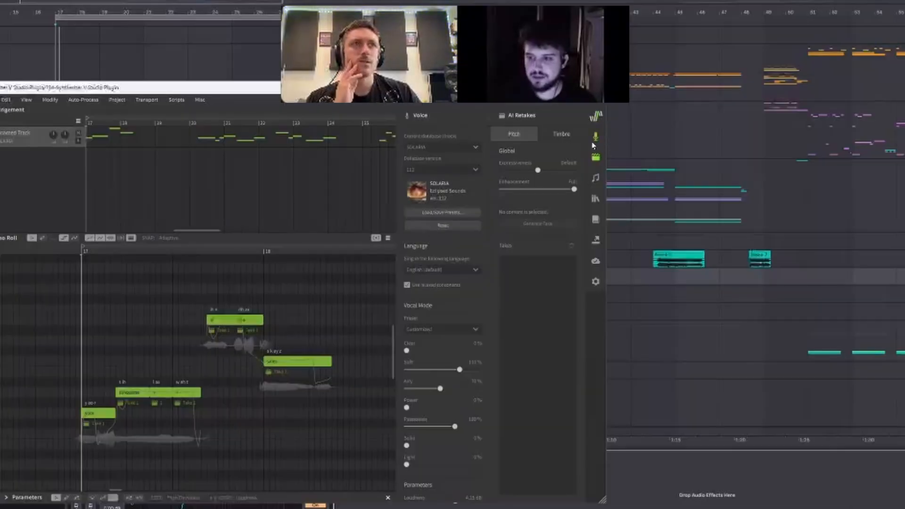
pyautogui.click(704, 201)
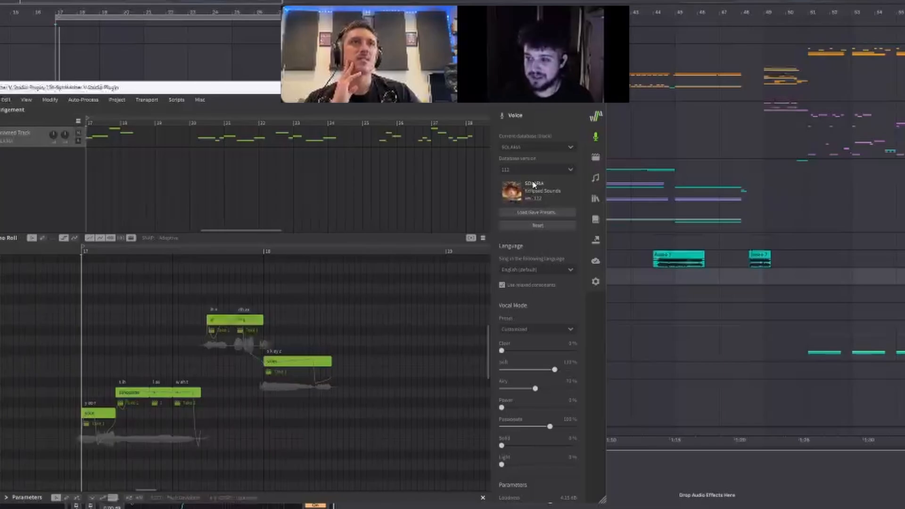
pyautogui.moveTo(584, 290); pyautogui.dragTo(583, 290)
pyautogui.scroll(-5, 569, 228)
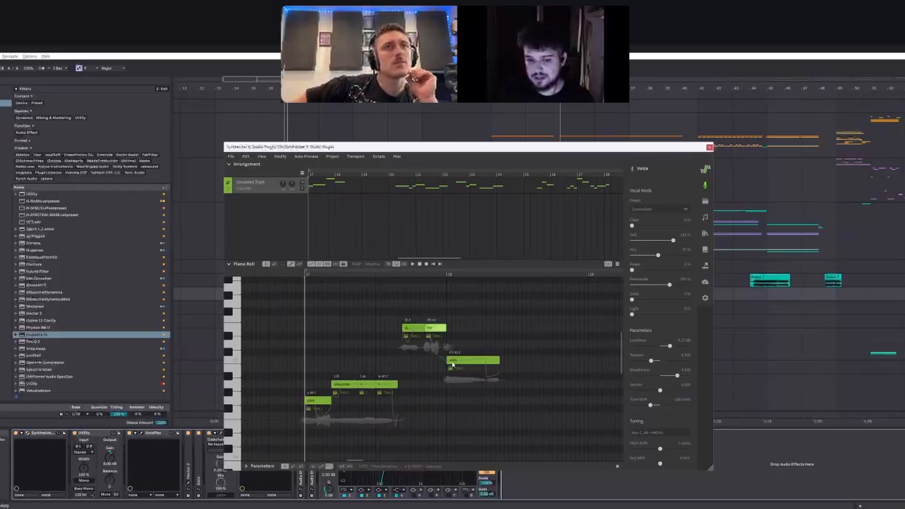
# Step: Select all seven notes of the first phrase and listen to it through the arrangement playback
pyautogui.click(452, 363)
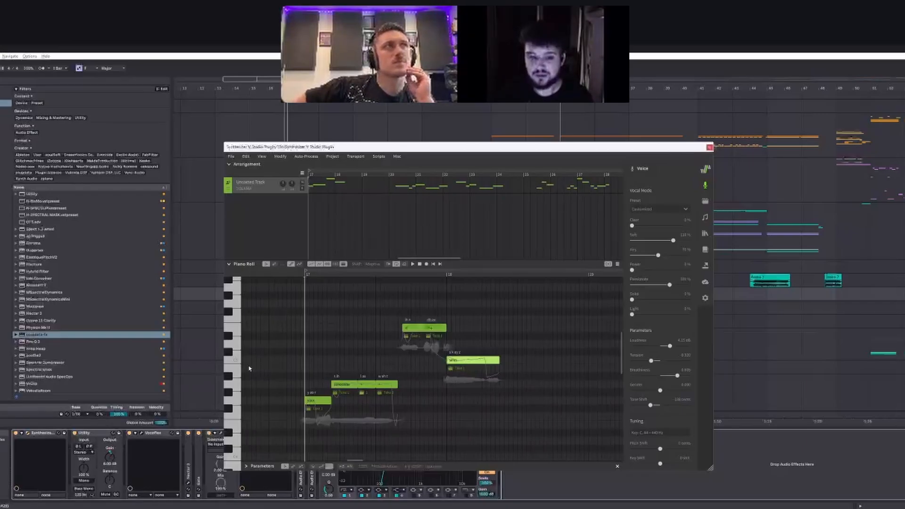
pyautogui.moveTo(309, 304); pyautogui.dragTo(486, 440)
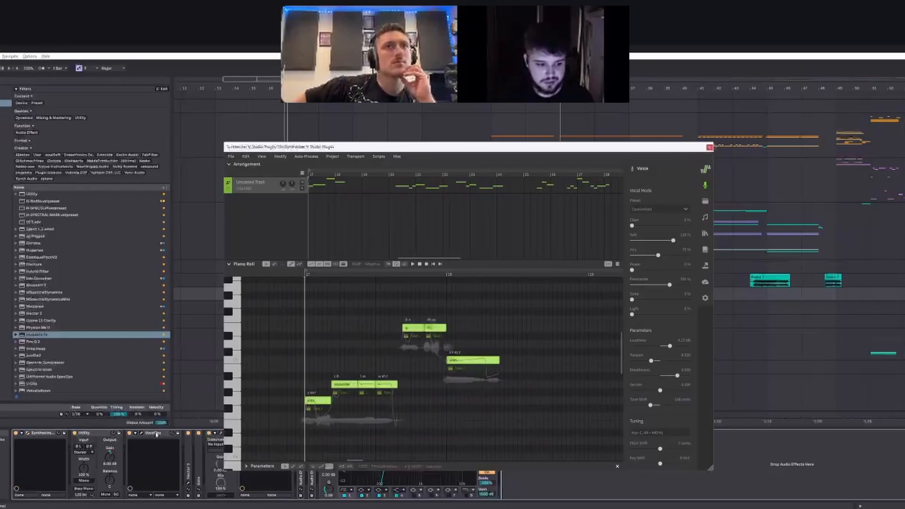
pyautogui.click(156, 434)
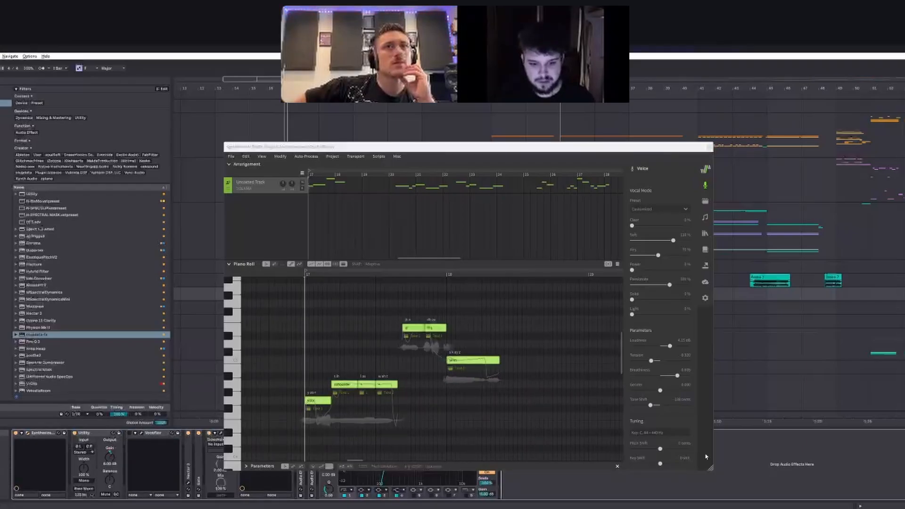
pyautogui.press('space')
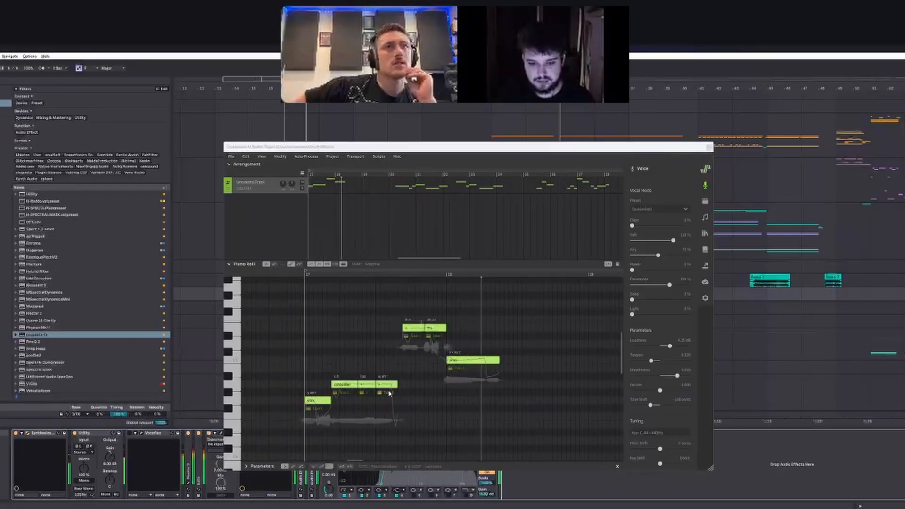
pyautogui.press('space')
# Step: Reselect the first phrase's seven notes, look at their AI Retakes and return to the Voice settings
pyautogui.moveTo(308, 300); pyautogui.dragTo(511, 431)
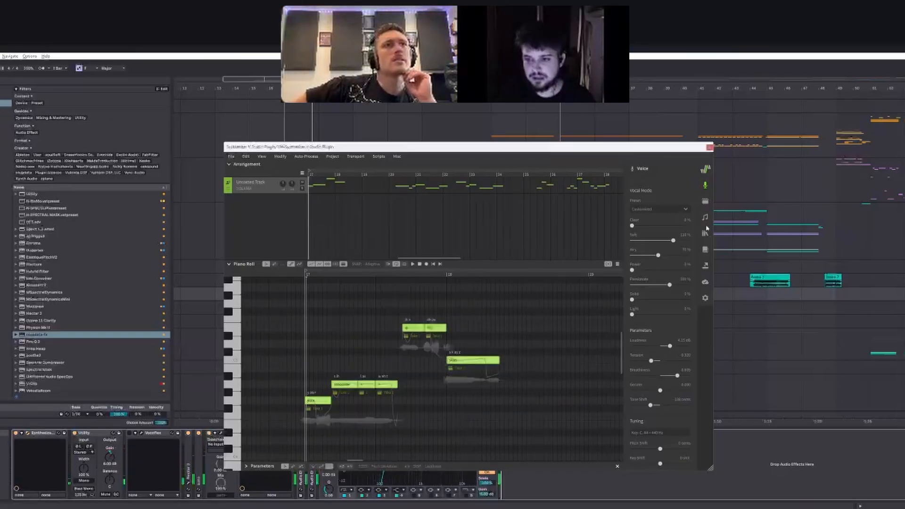
pyautogui.click(705, 201)
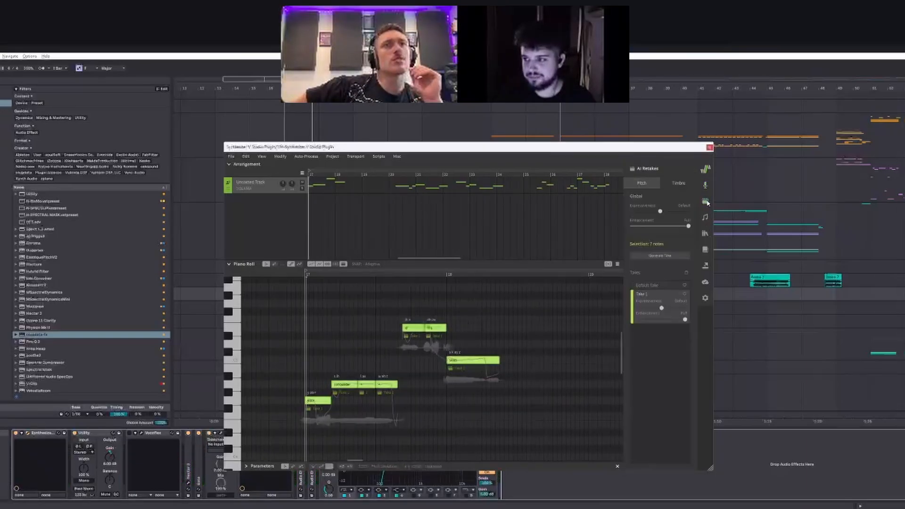
pyautogui.click(705, 201)
pyautogui.click(706, 202)
pyautogui.click(705, 185)
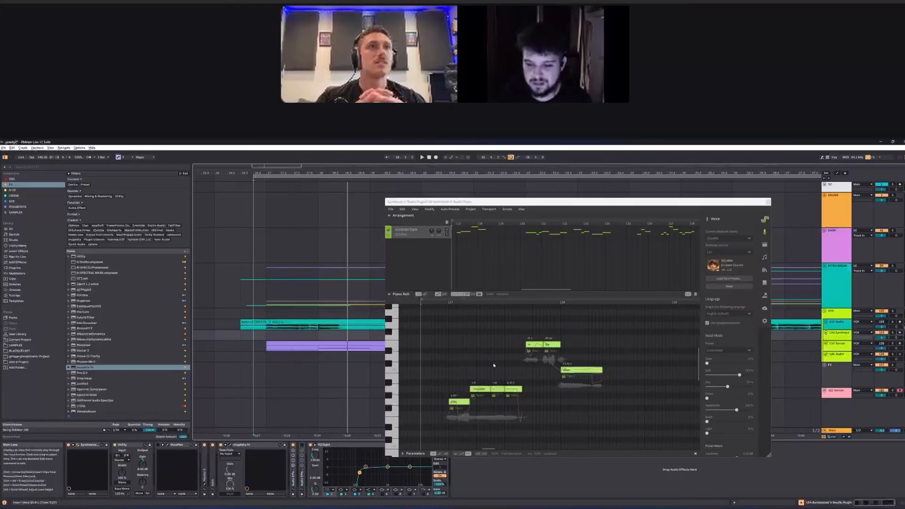
# Step: Generate a new AI retake for the seven selected notes of the first phrase and play it
pyautogui.moveTo(443, 323); pyautogui.dragTo(576, 428)
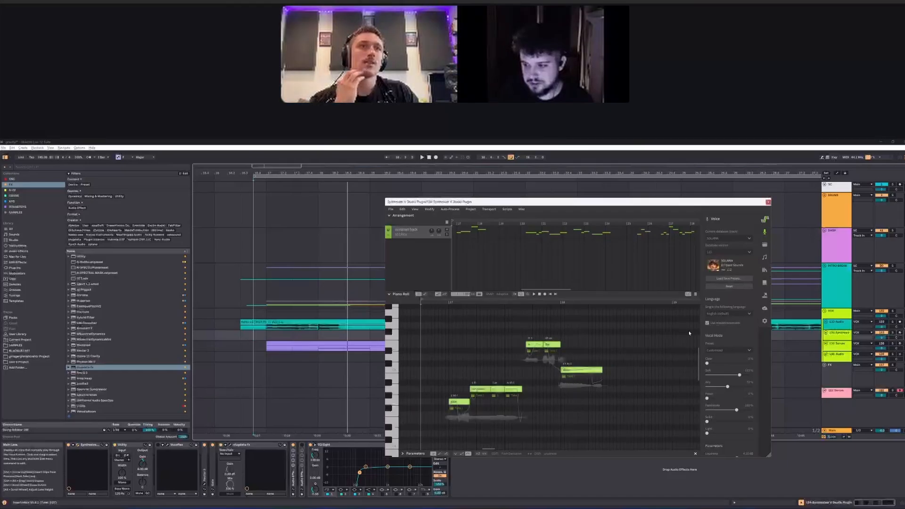
pyautogui.click(764, 245)
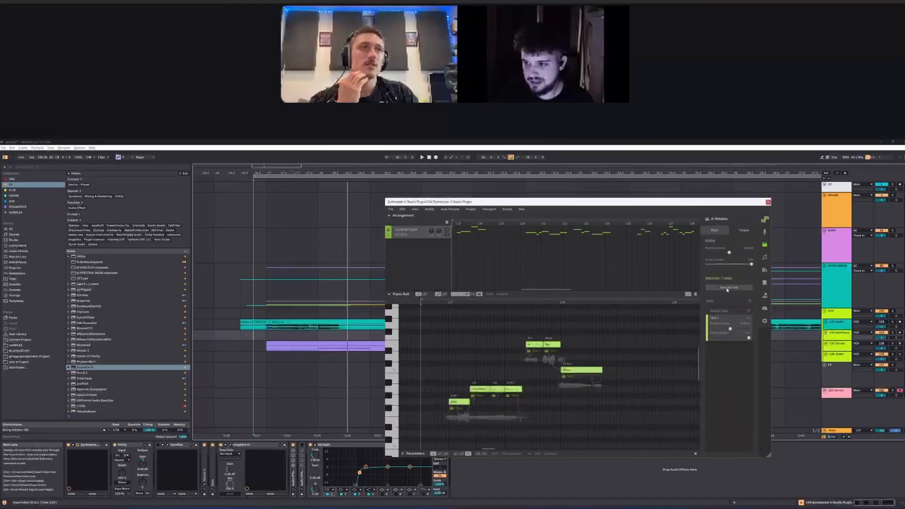
pyautogui.click(727, 288)
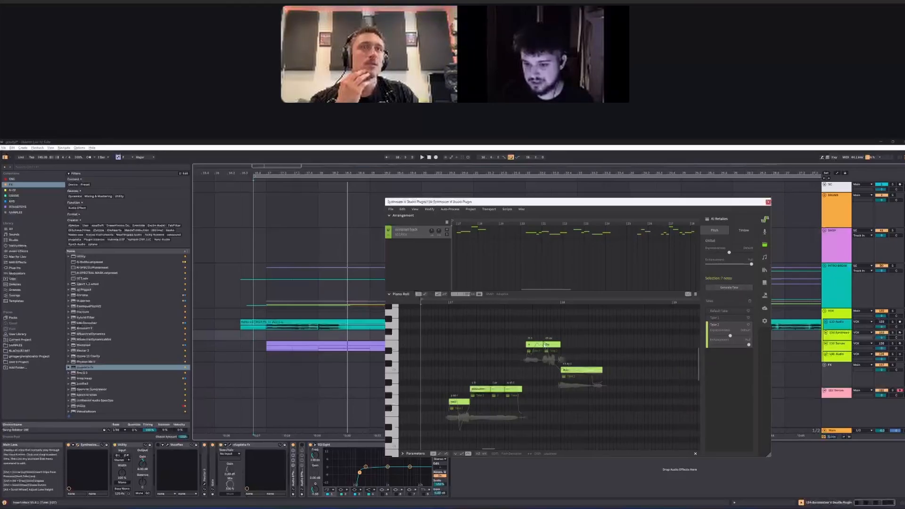
pyautogui.click(669, 486)
pyautogui.press('space')
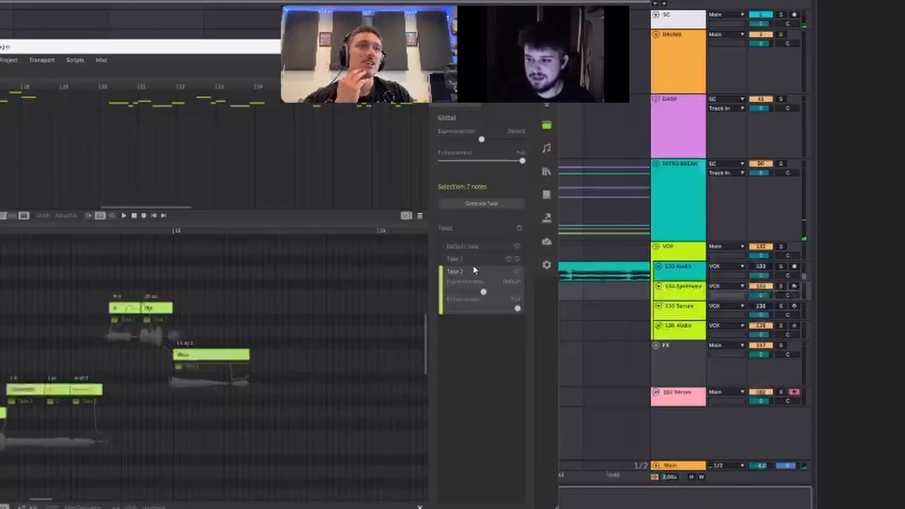
# Step: Switch the first phrase back to Take 1 and play it for comparison
pyautogui.click(476, 260)
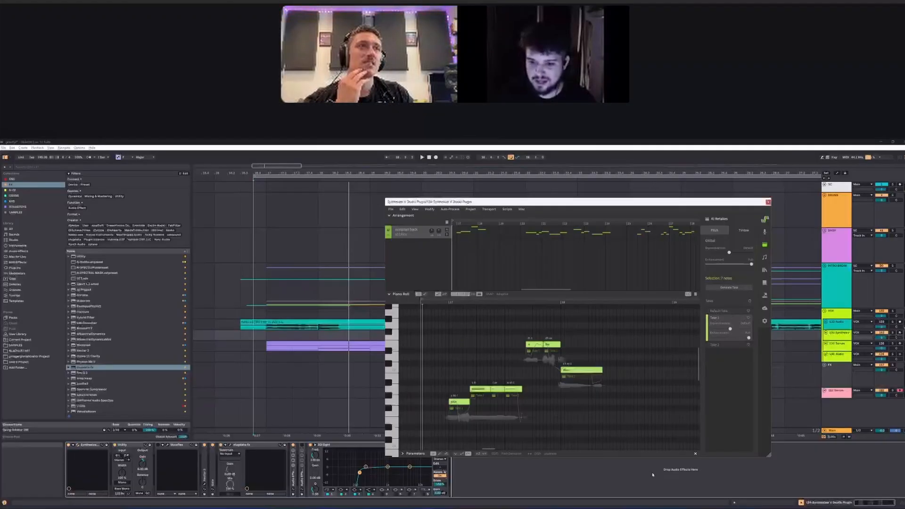
pyautogui.click(652, 474)
pyautogui.press('space')
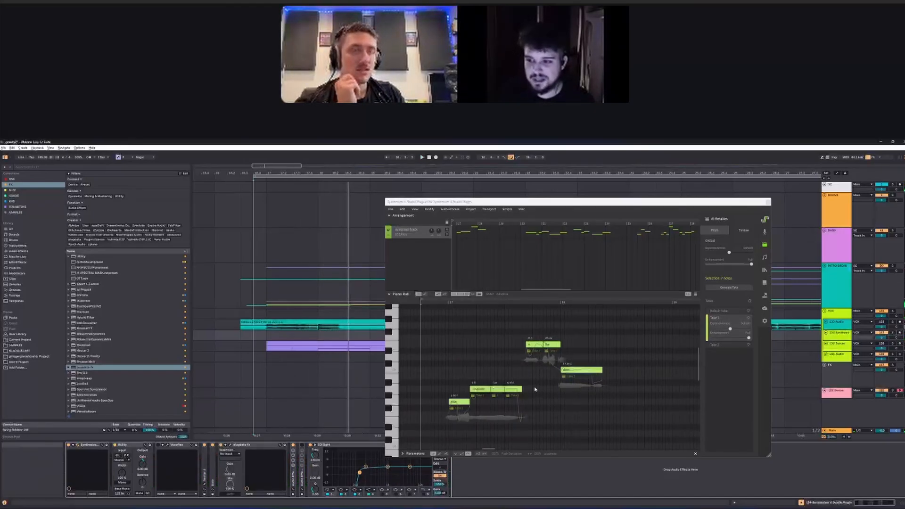
# Step: Clear the phrase selection and select only the first of the two highest notes to view its own takes
pyautogui.click(555, 390)
pyautogui.scroll(1, 546, 355)
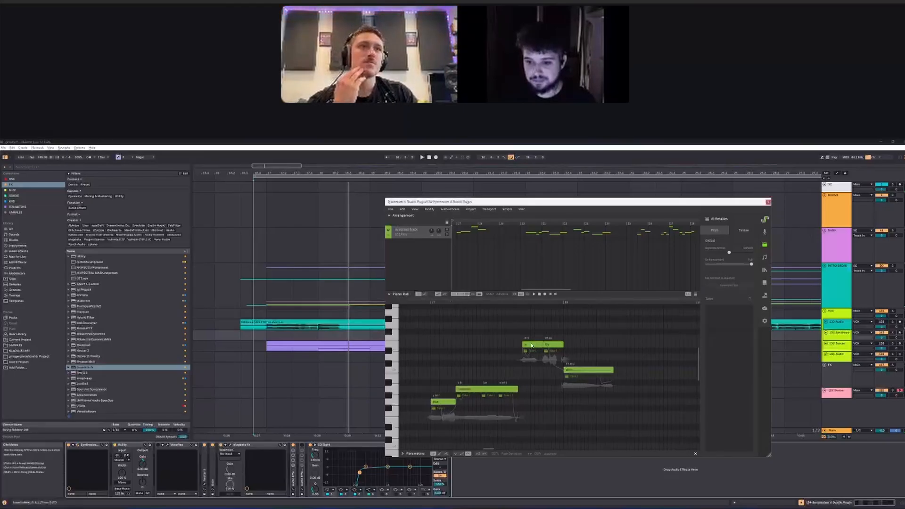
pyautogui.click(535, 346)
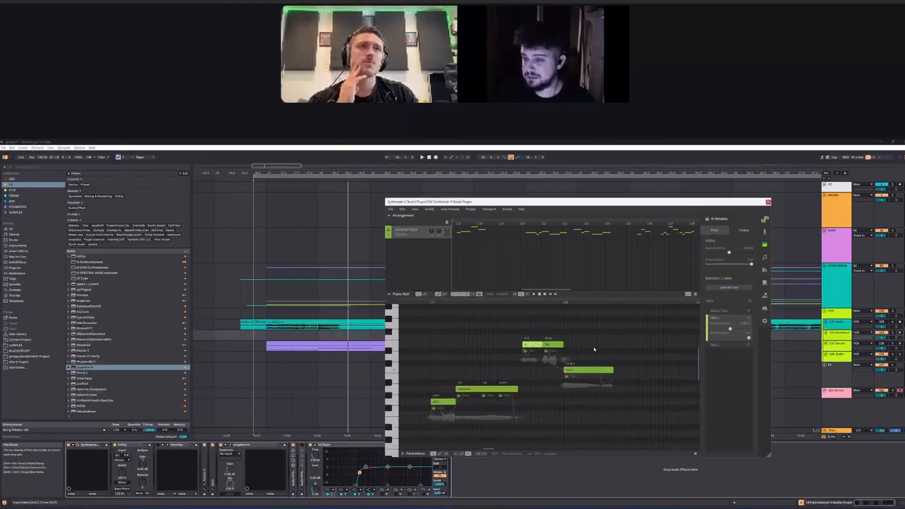
pyautogui.scroll(-1, 496, 359)
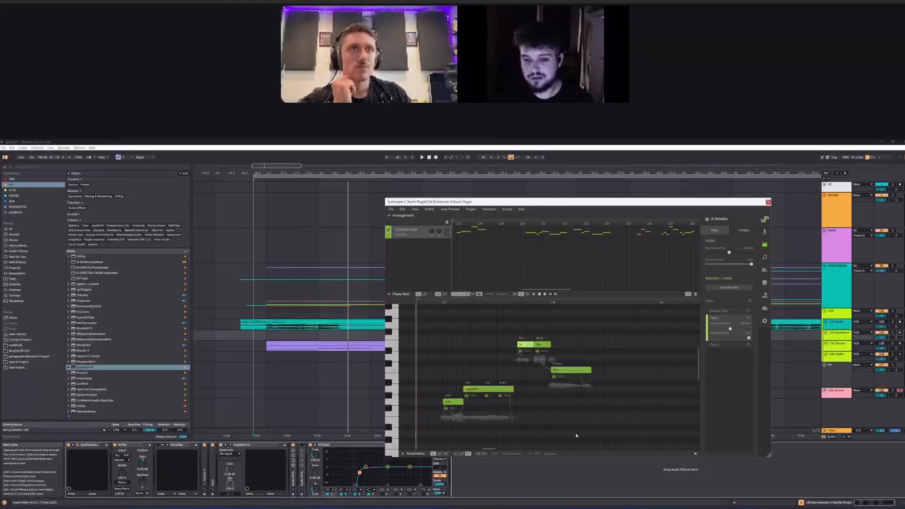
# Step: Play the dry vocal from the first phrase onward, following its notes through the piano roll
pyautogui.press('space')
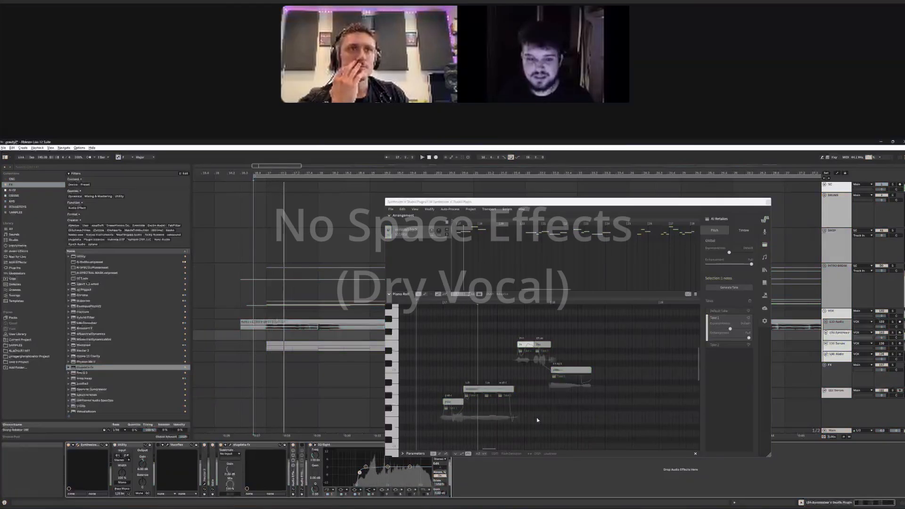
pyautogui.scroll(-5, 452, 378)
pyautogui.scroll(5, 588, 396)
pyautogui.scroll(-1, 509, 366)
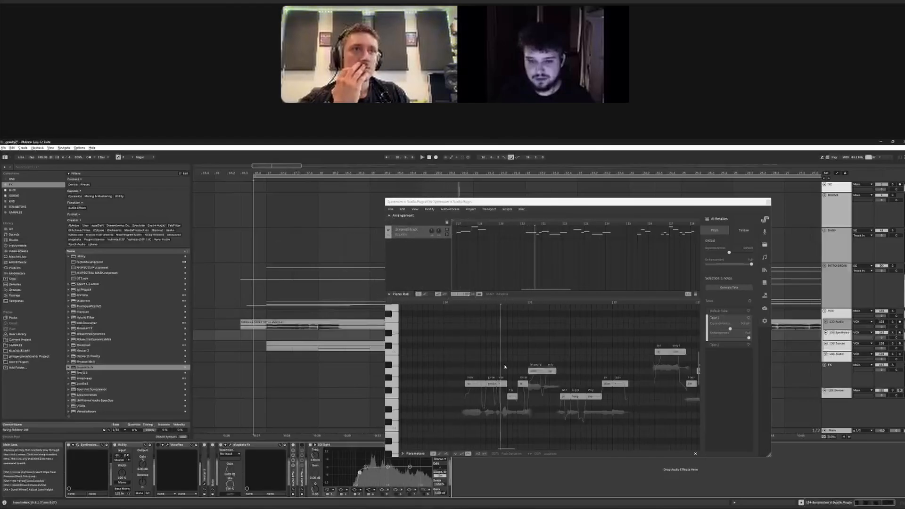
# Step: Keep following the dry vocal's notes through the next phrases in the piano roll, ending with playback stopped
pyautogui.scroll(-3, 507, 365)
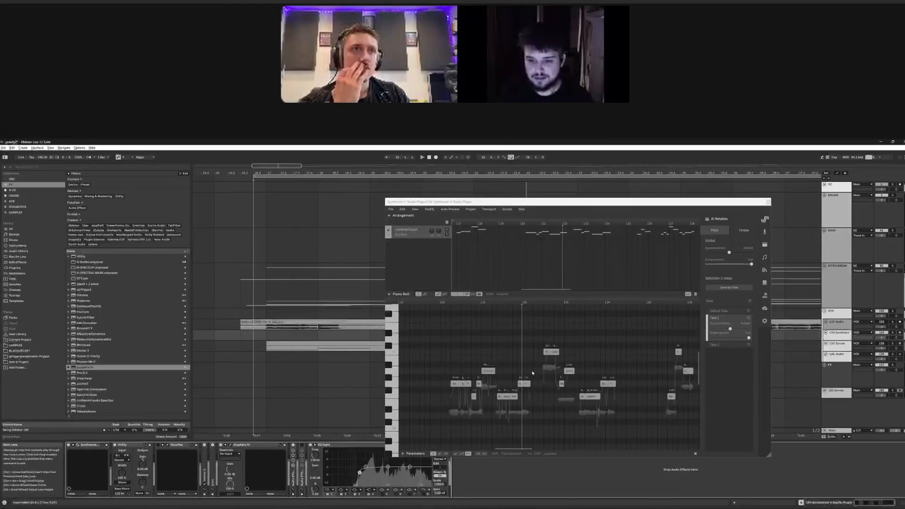
pyautogui.scroll(3, 533, 373)
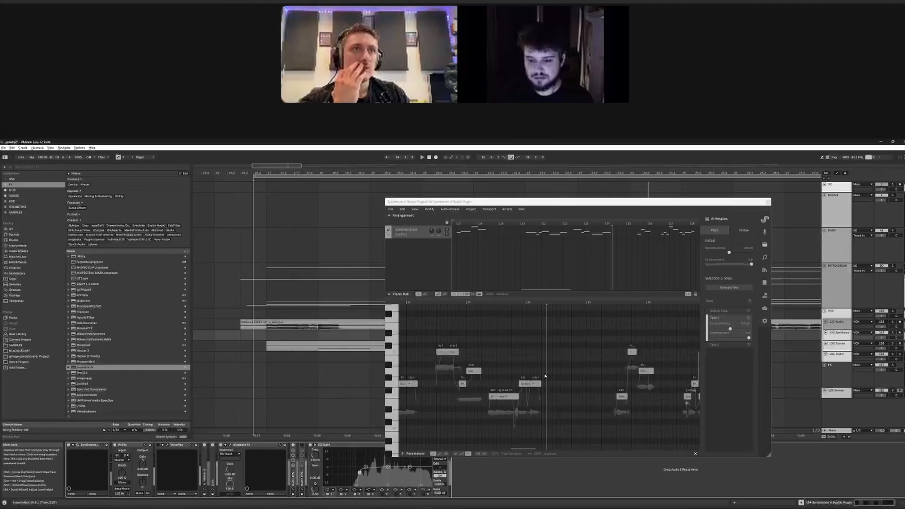
pyautogui.press('space')
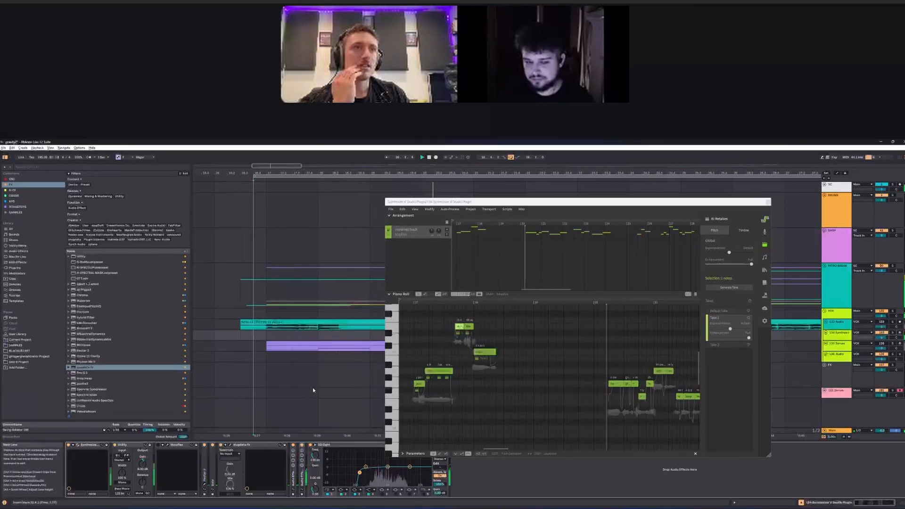
# Step: Activate the effect devices on the Synthesizer V track and play the processed vocal from just before its first phrase
pyautogui.press('w')
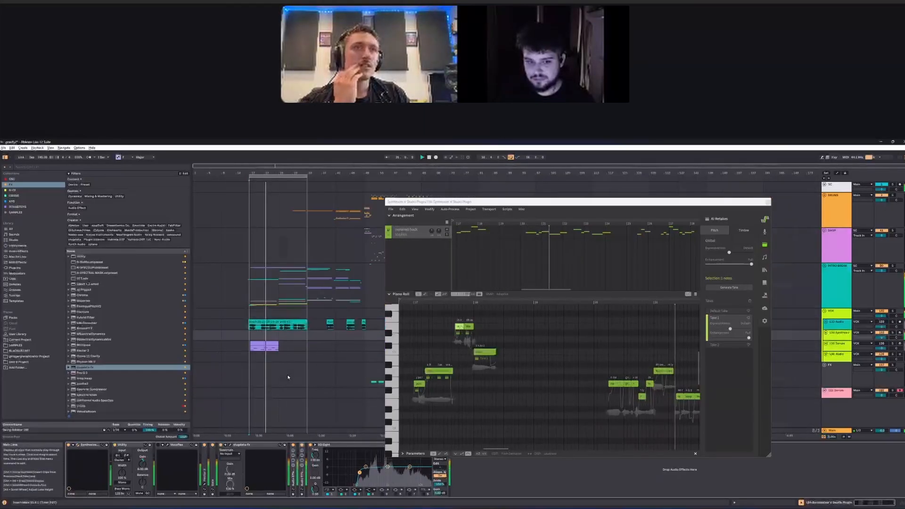
pyautogui.scroll(4, 262, 373)
pyautogui.scroll(-2, 339, 371)
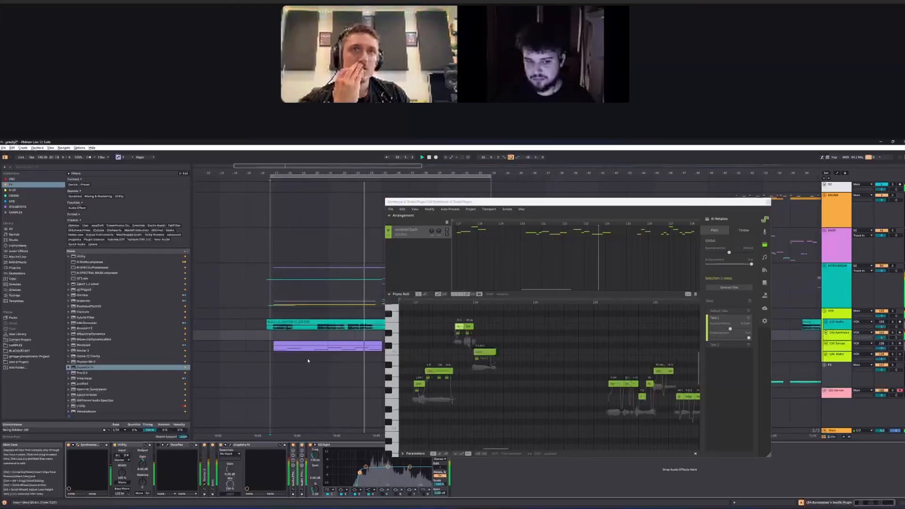
pyautogui.click(279, 331)
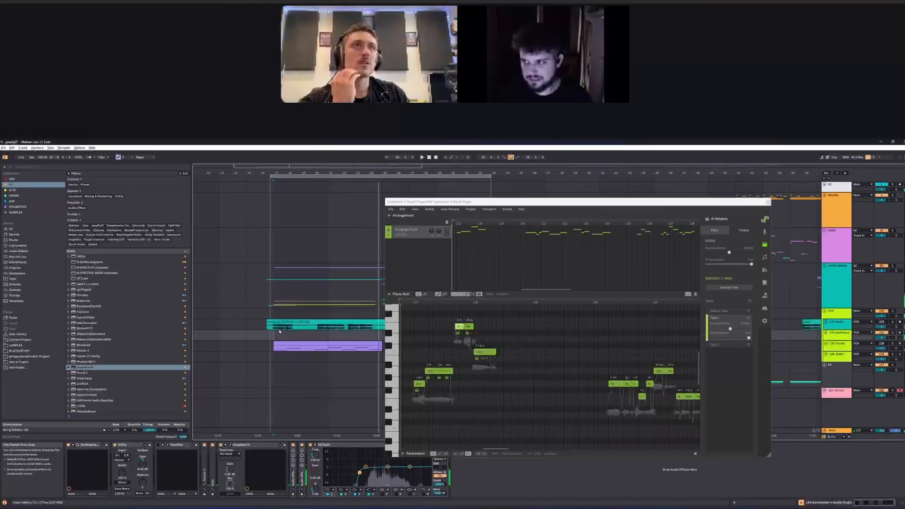
pyautogui.scroll(6, 271, 334)
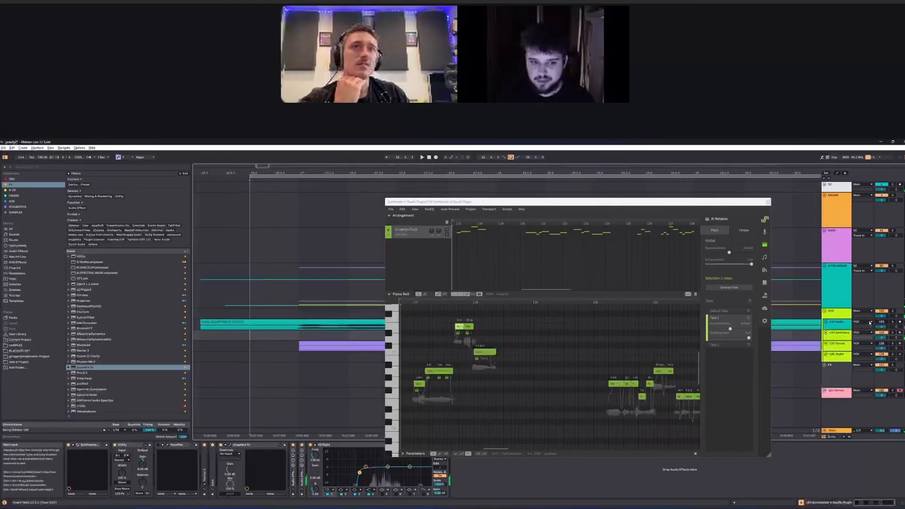
pyautogui.keyDown('shift'); pyautogui.click(338, 446); pyautogui.keyUp('shift')
pyautogui.press('0')
pyautogui.press('space')
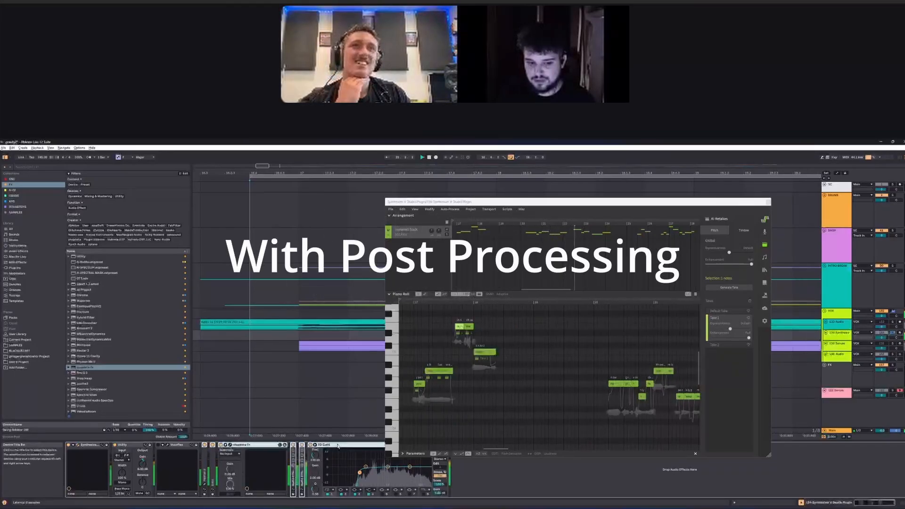
# Step: Replay the processed vocal in the arrangement from just before the first phrase
pyautogui.click(235, 445)
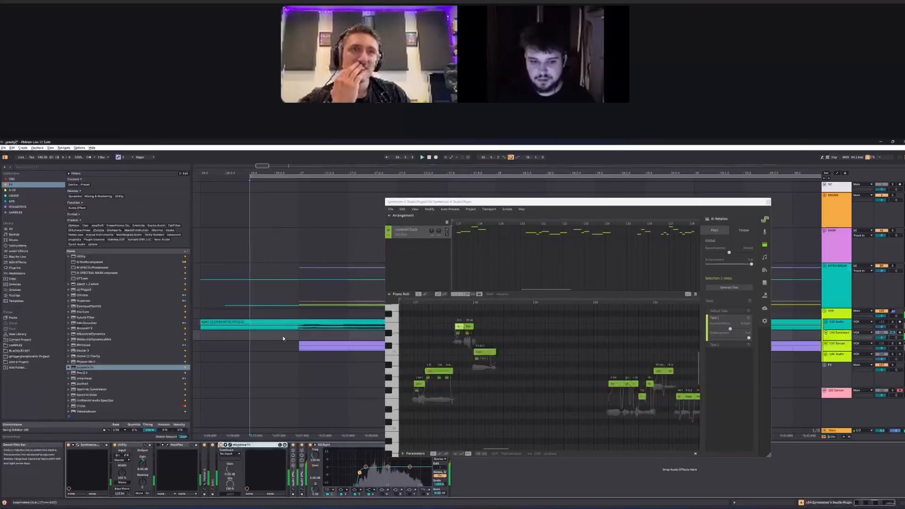
pyautogui.scroll(-3, 283, 325)
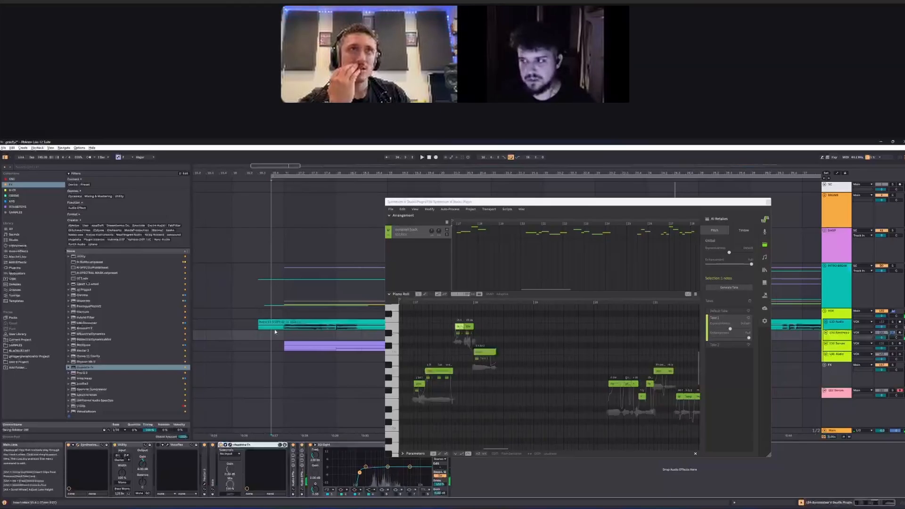
pyautogui.scroll(4, 278, 334)
pyautogui.click(257, 336)
pyautogui.scroll(-4, 258, 340)
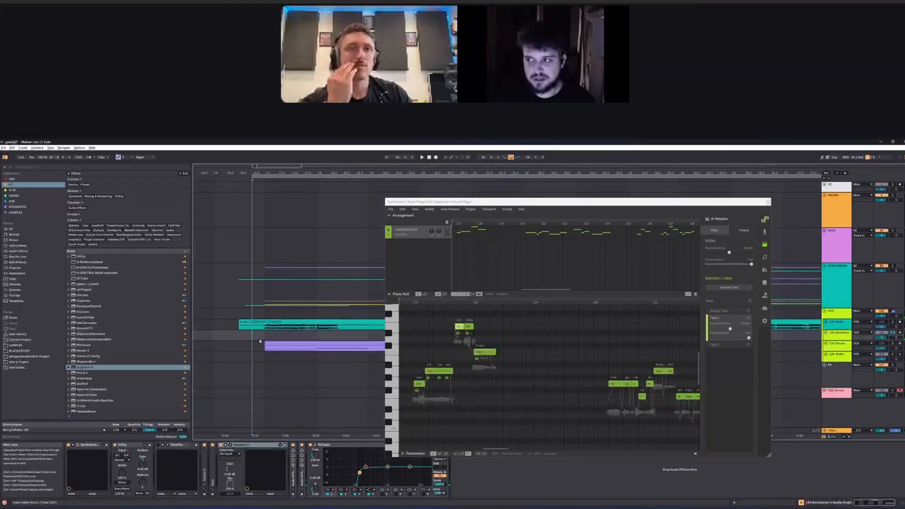
pyautogui.press('space')
pyautogui.scroll(-4, 271, 341)
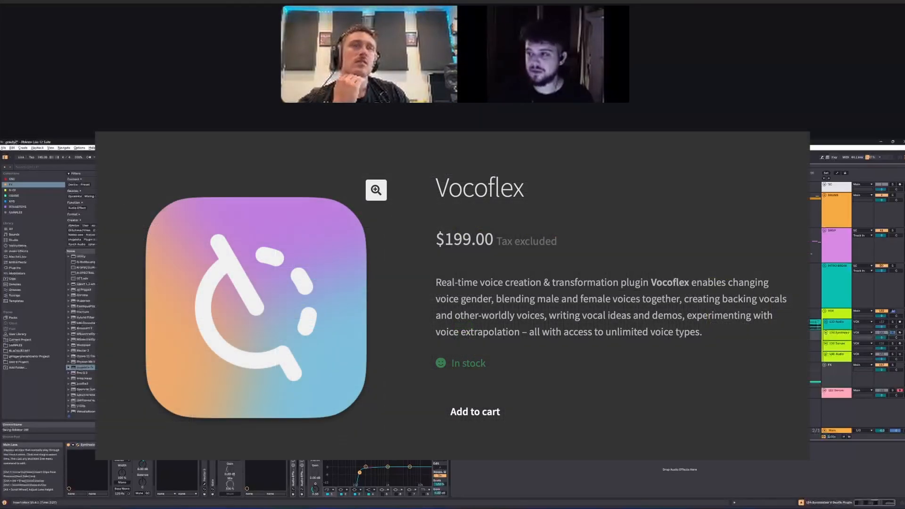
# Step: Open the Vocoflex device window, move it slightly aside and nudge the blend point within the Smooth Male C-Pop voice
pyautogui.click(168, 445)
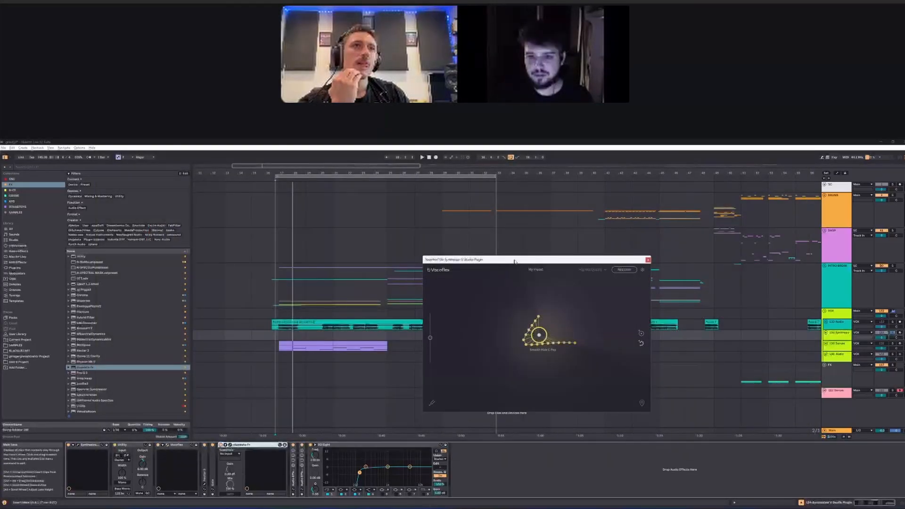
pyautogui.moveTo(515, 262); pyautogui.dragTo(527, 260)
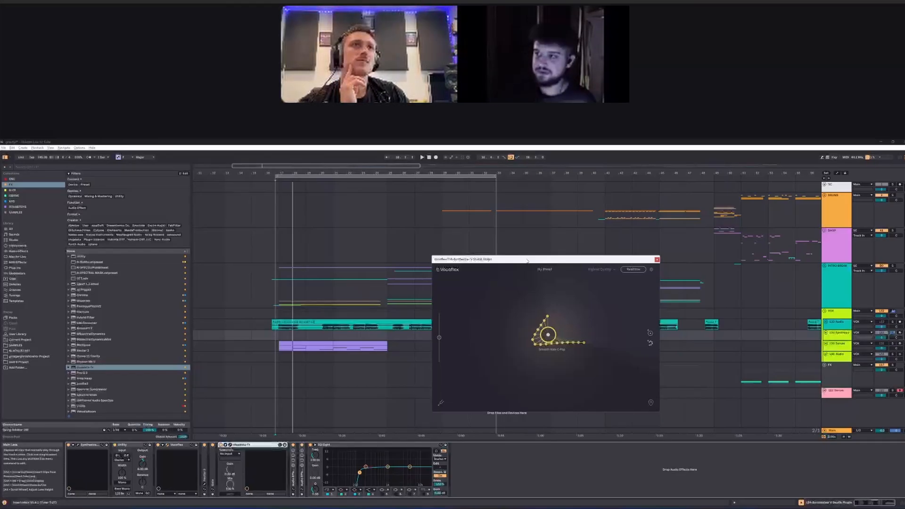
pyautogui.moveTo(553, 338); pyautogui.dragTo(549, 338)
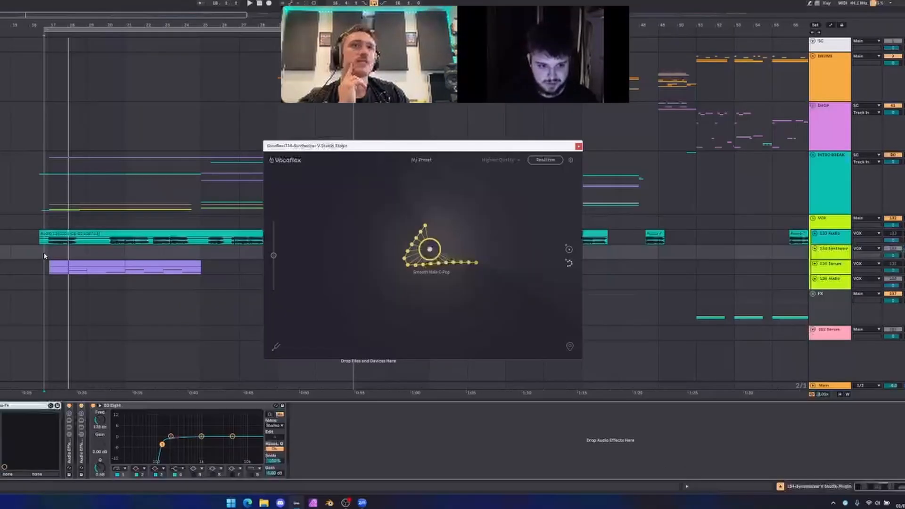
# Step: Play the vocal from the first phrase to hear the Smooth Male C-Pop voice in Vocoflex
pyautogui.scroll(8, 276, 336)
pyautogui.scroll(-5, 17, 293)
pyautogui.press('space')
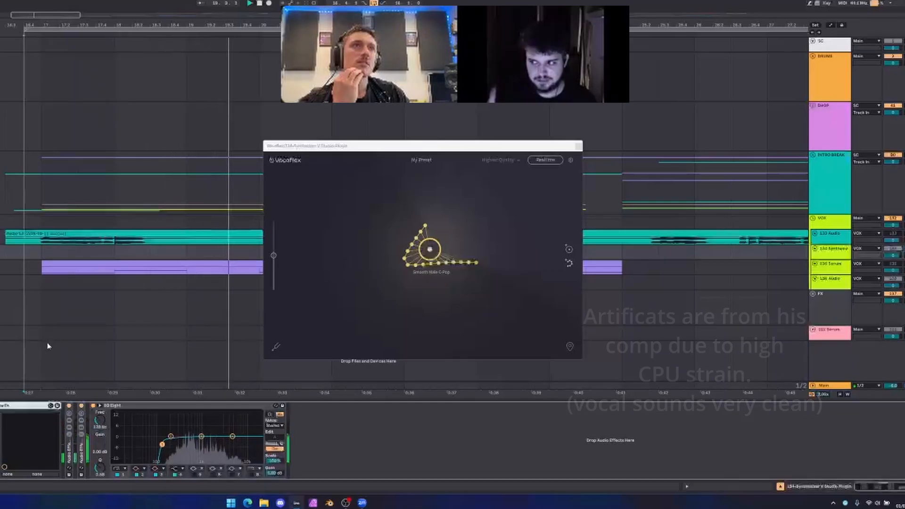
pyautogui.scroll(-5, 66, 319)
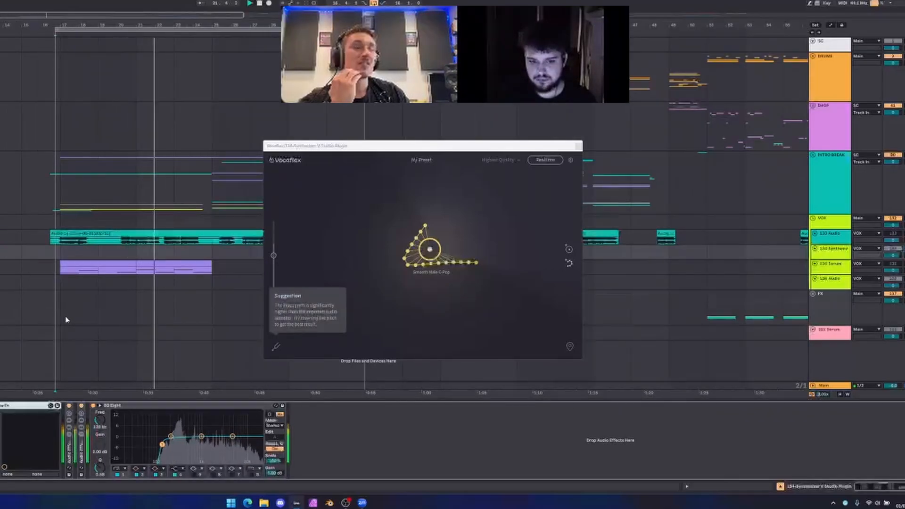
pyautogui.moveTo(379, 144); pyautogui.dragTo(368, 147)
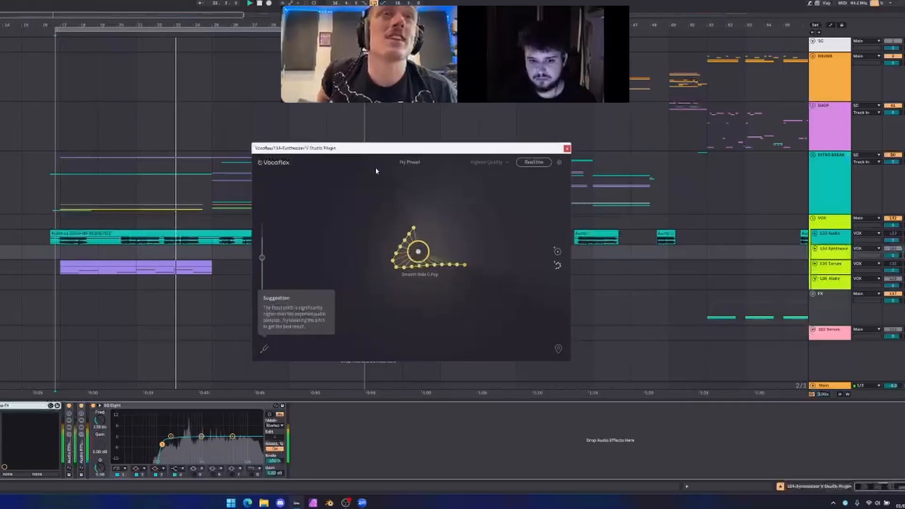
# Step: Play the vocal audio clip on the 133 Audio track from just before its second phrase
pyautogui.scroll(5, 122, 244)
pyautogui.click(109, 241)
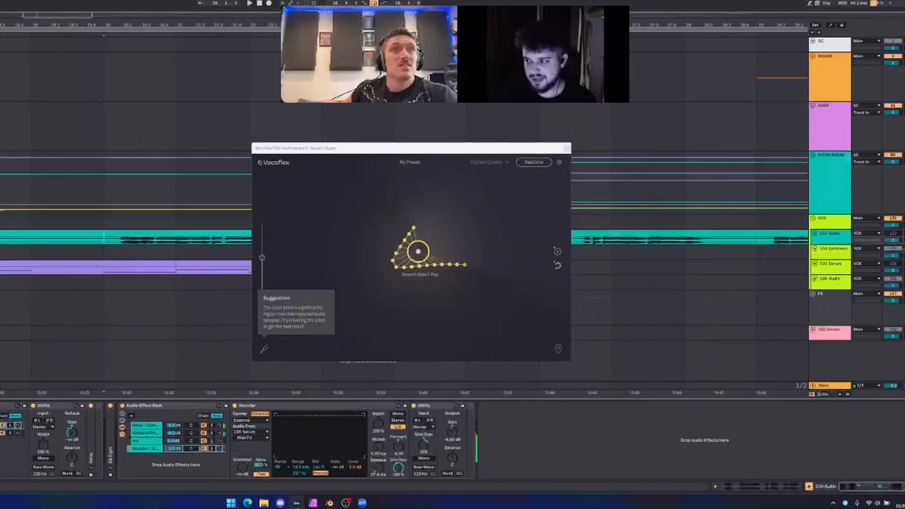
pyautogui.press('space')
pyautogui.press('space')
pyautogui.scroll(-5, 217, 235)
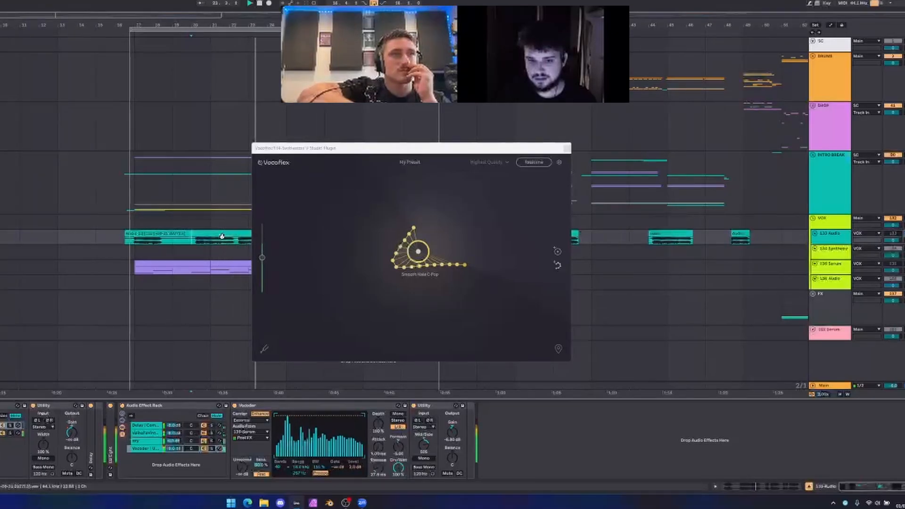
pyautogui.press('space')
# Step: Set the playback start on the Synthesizer V track to just before the first phrase
pyautogui.scroll(5, 134, 250)
pyautogui.click(129, 251)
pyautogui.scroll(4, 329, 337)
pyautogui.click(318, 335)
pyautogui.scroll(-4, 314, 335)
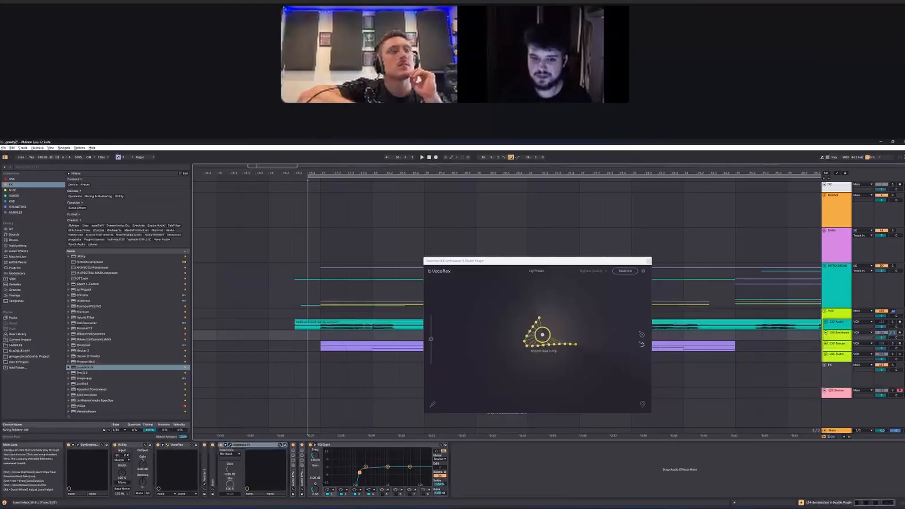
pyautogui.scroll(4, 308, 337)
pyautogui.scroll(-8, 309, 336)
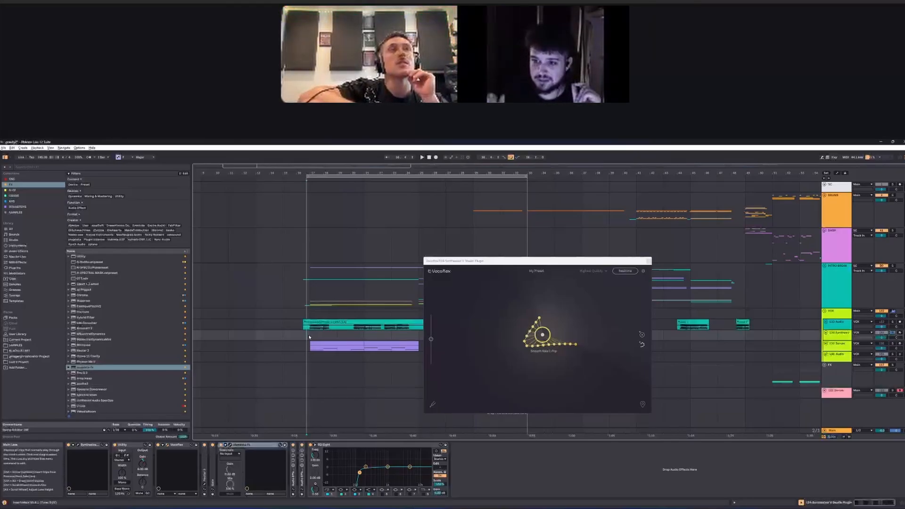
# Step: Add the Husky Female RnB preset voice to the Vocoflex voice map
pyautogui.click(537, 271)
pyautogui.moveTo(538, 280)
pyautogui.scroll(-2, 595, 356)
pyautogui.scroll(6, 592, 362)
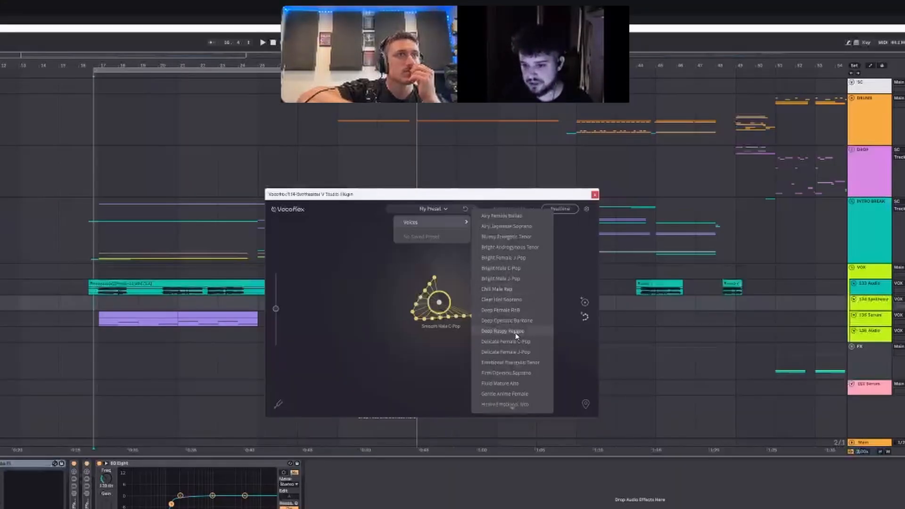
pyautogui.scroll(-3, 594, 360)
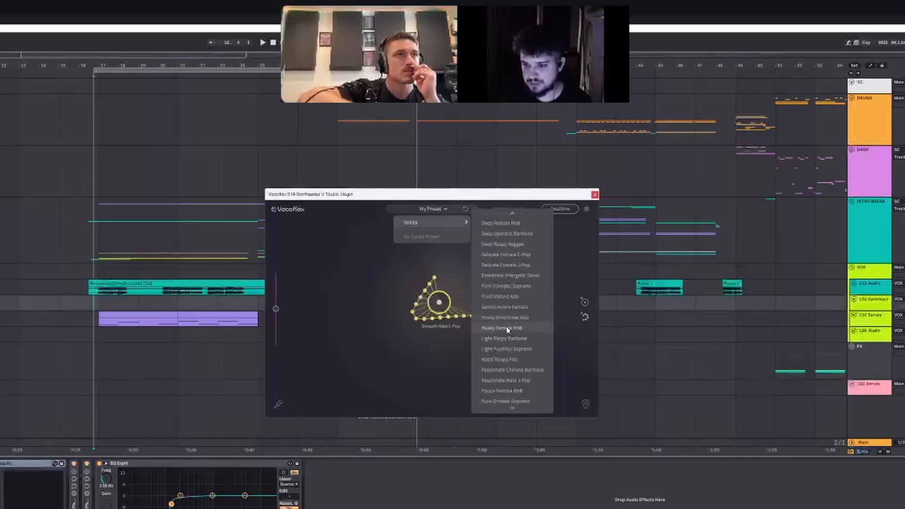
pyautogui.click(504, 330)
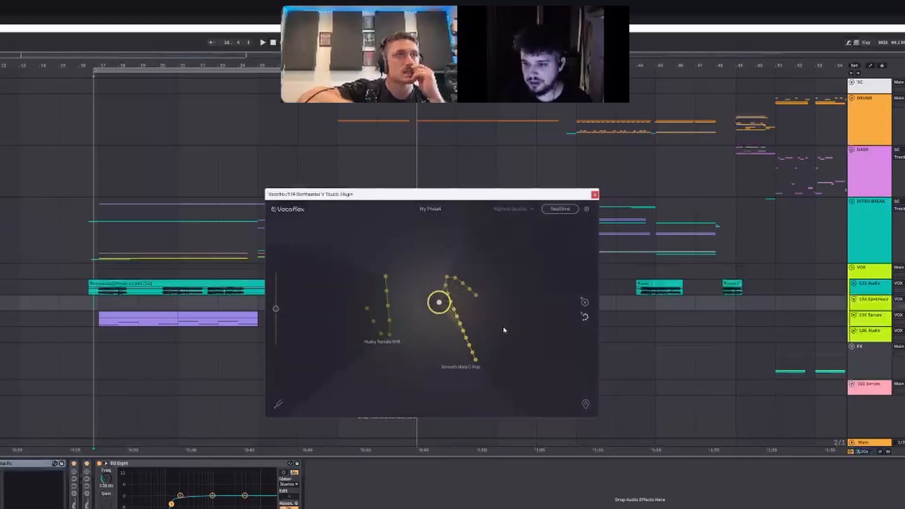
# Step: Play the vocal while moving the Vocoflex blend point from Smooth Male C-Pop onto Husky Female RnB
pyautogui.moveTo(440, 304); pyautogui.dragTo(380, 304)
pyautogui.click(455, 307)
pyautogui.press('space')
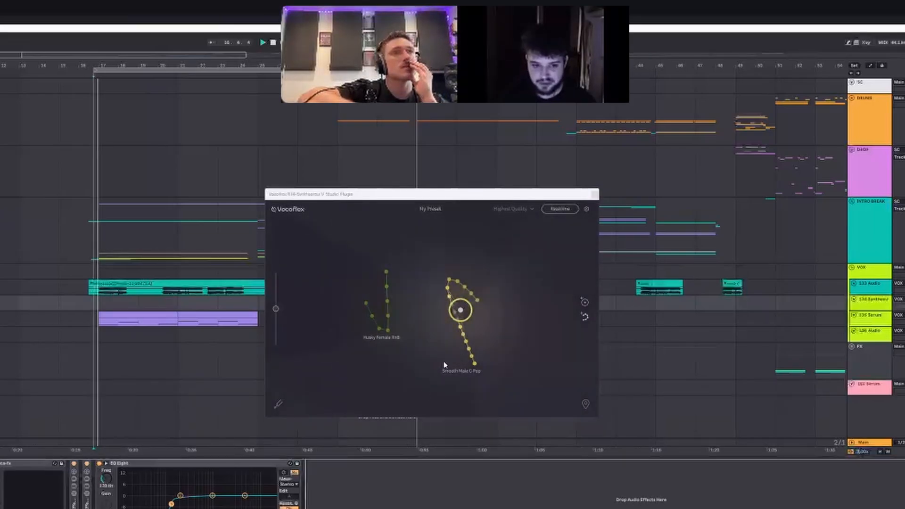
pyautogui.moveTo(450, 314); pyautogui.dragTo(384, 304)
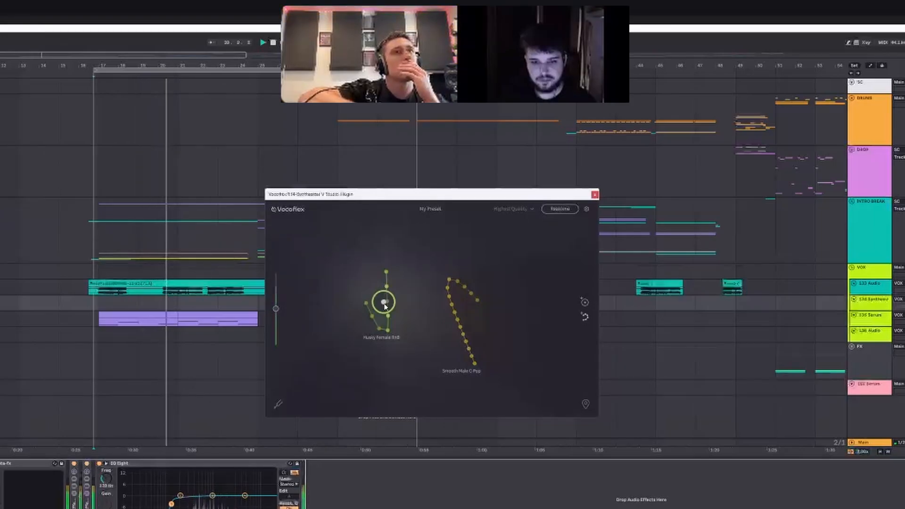
pyautogui.moveTo(384, 304); pyautogui.dragTo(382, 311)
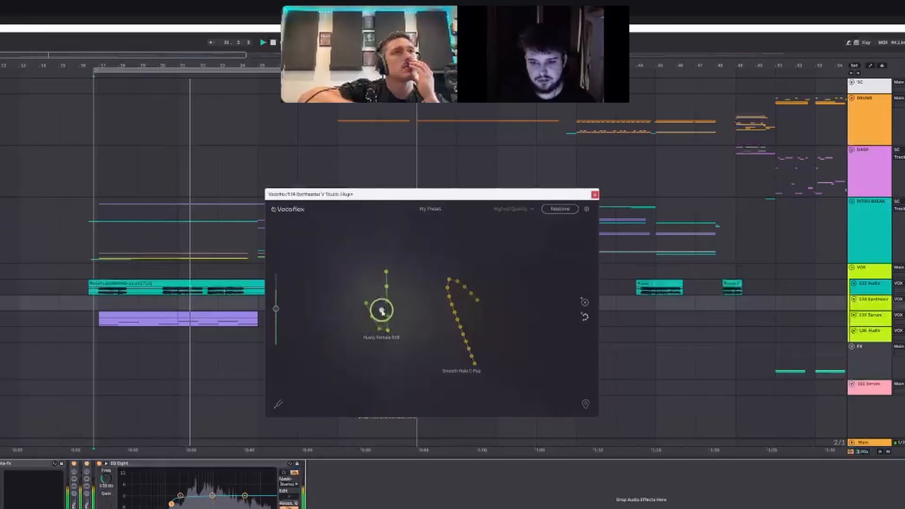
pyautogui.click(100, 303)
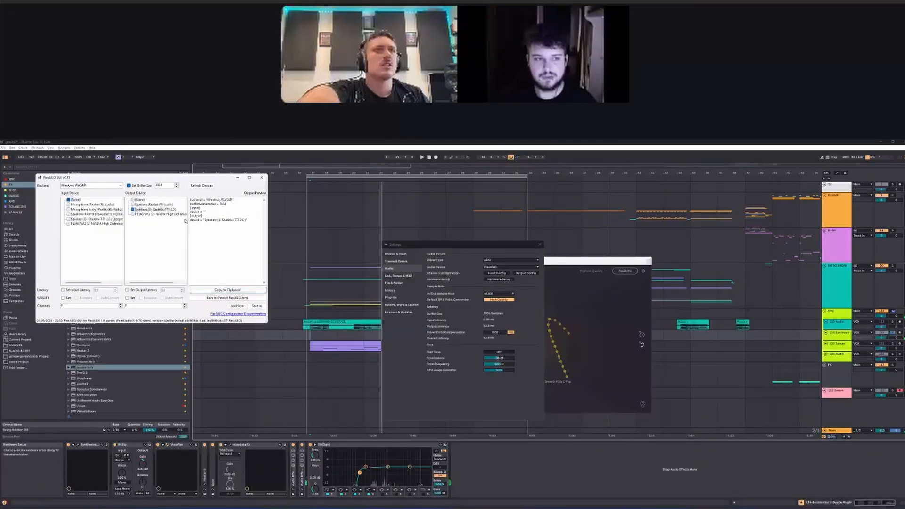
# Step: Set the FlexASIO buffer size to 2048, save it to the default configuration, and close FlexASIO and the audio settings
pyautogui.write('2048')
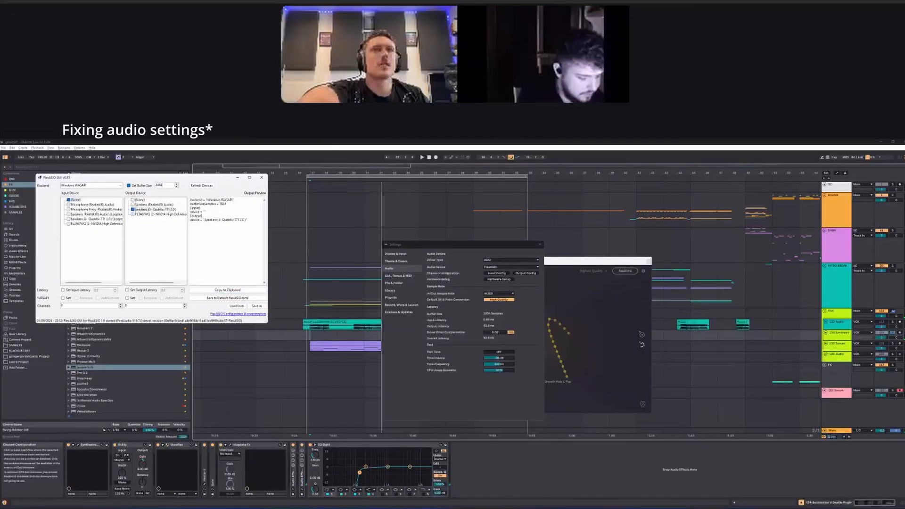
pyautogui.click(228, 298)
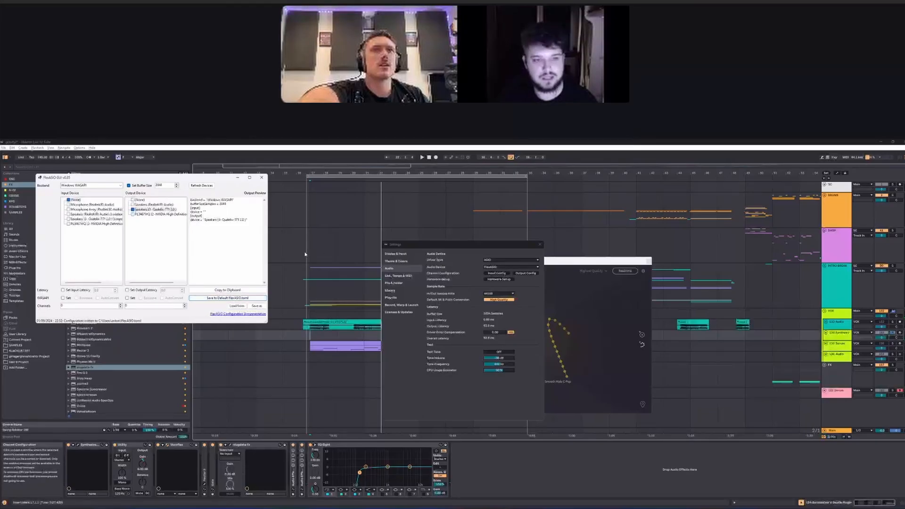
pyautogui.click(263, 180)
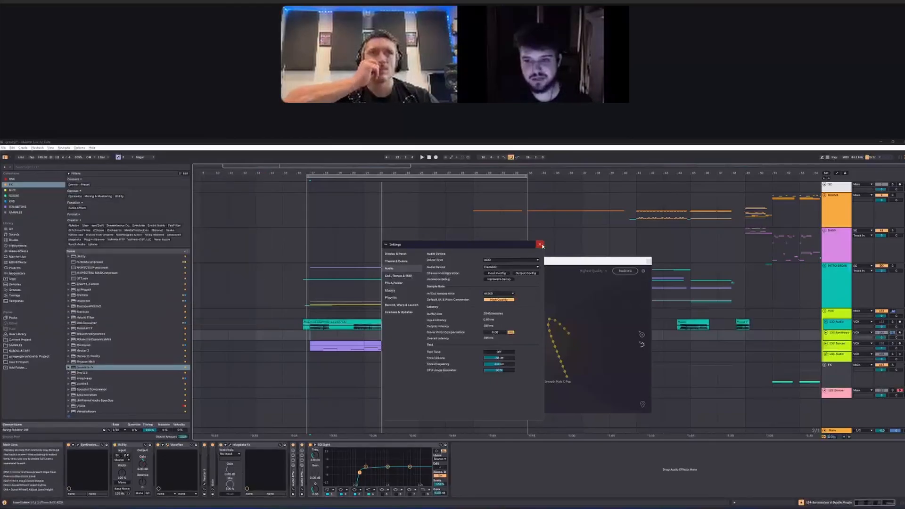
pyautogui.click(540, 244)
# Step: Replay the vocal from just before the first phrase and move the Vocoflex blend point from Husky Female RnB onto Smooth Male C-Pop
pyautogui.scroll(5, 314, 336)
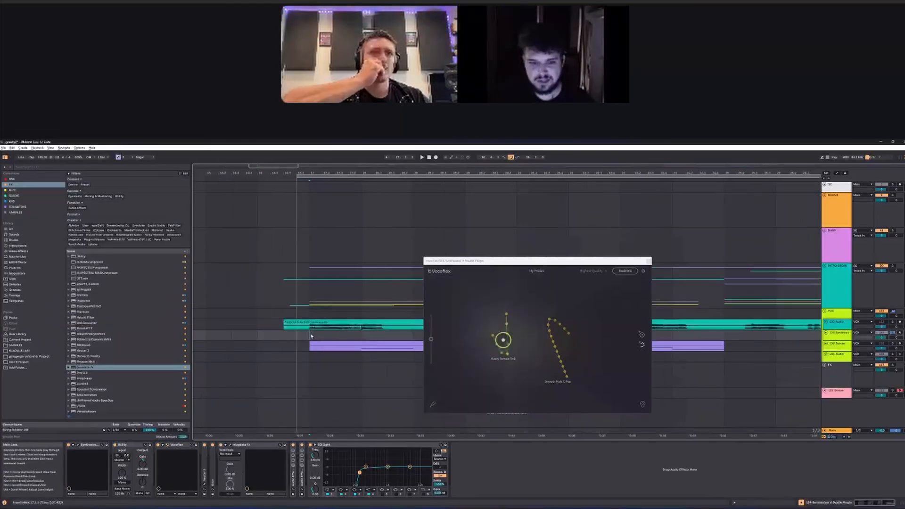
pyautogui.scroll(5, 304, 340)
pyautogui.click(277, 334)
pyautogui.press('space')
pyautogui.scroll(-5, 285, 336)
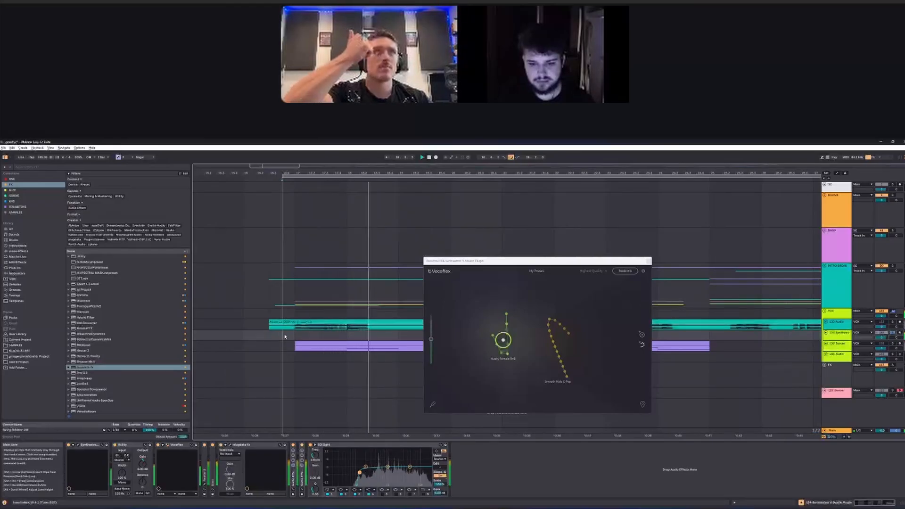
pyautogui.scroll(-5, 339, 332)
pyautogui.moveTo(507, 345); pyautogui.dragTo(562, 346)
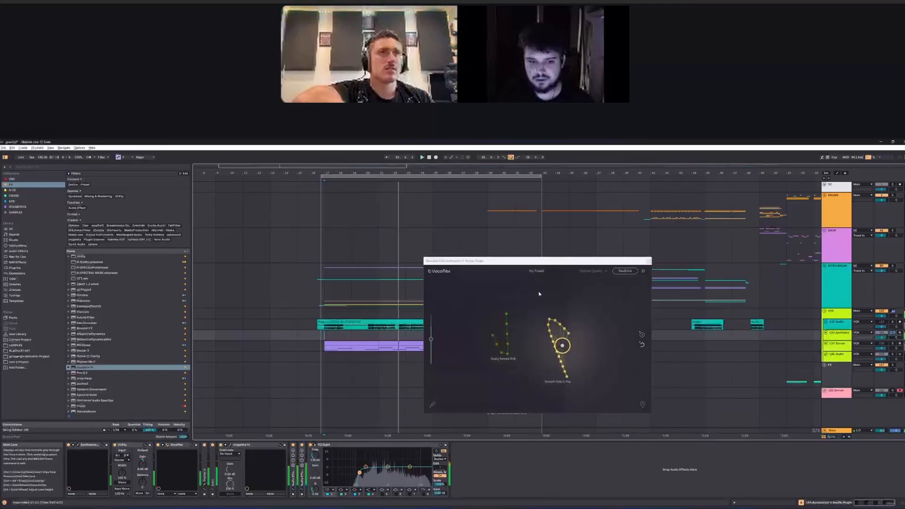
# Step: Add the Airy Female Ballad preset voice to the Vocoflex map and move the blend point onto it during playback
pyautogui.click(539, 271)
pyautogui.moveTo(537, 280)
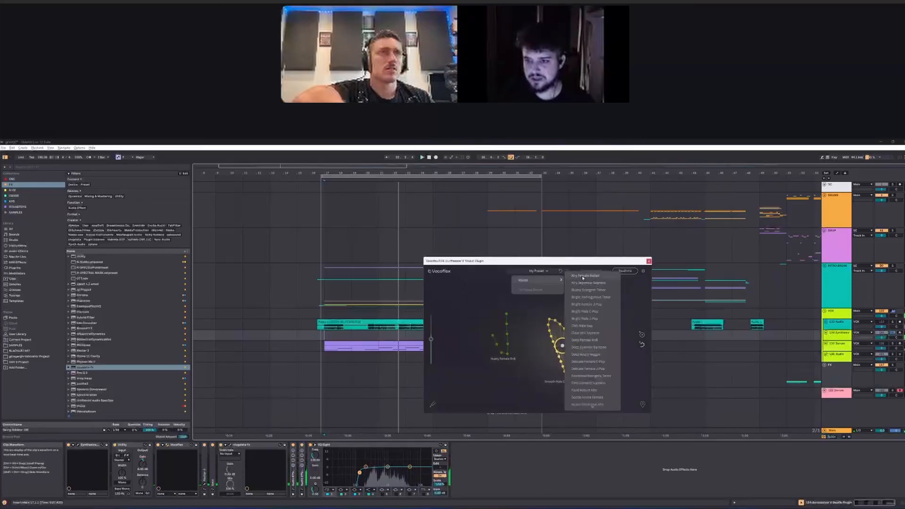
pyautogui.click(583, 277)
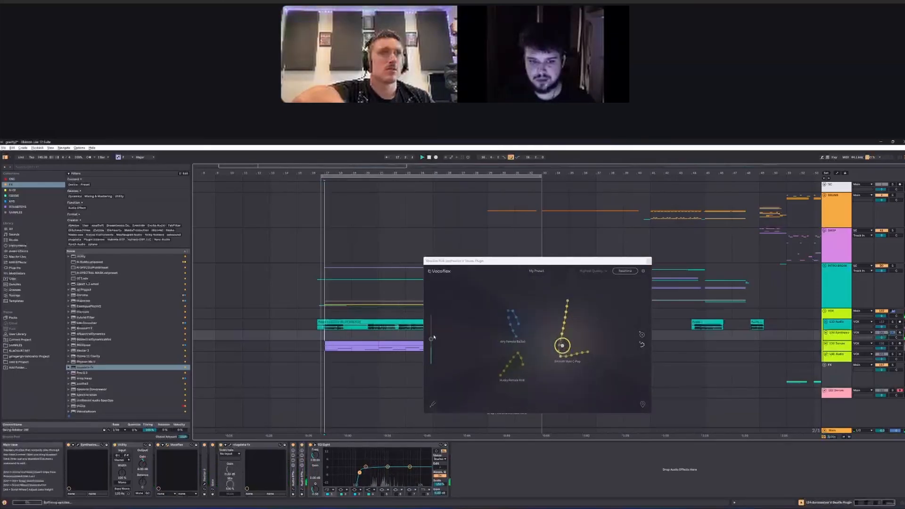
pyautogui.moveTo(562, 346); pyautogui.dragTo(509, 320)
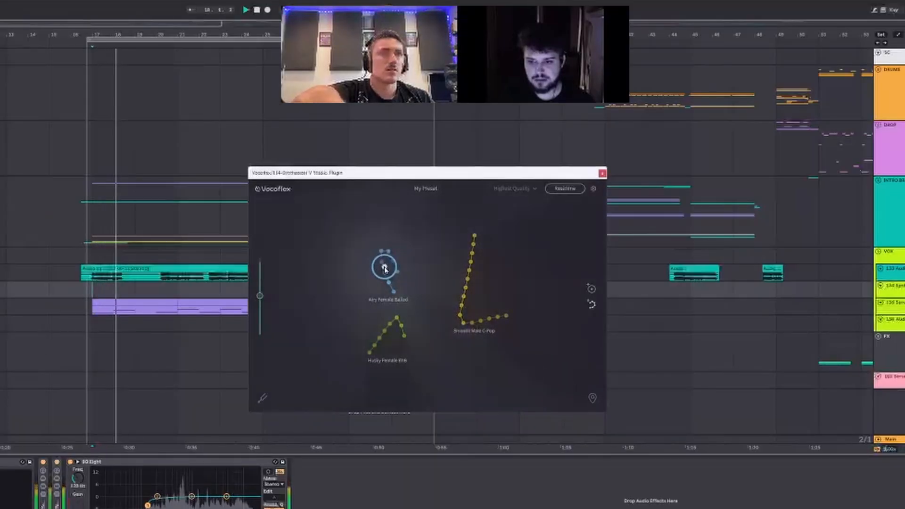
# Step: Add the Emotional Energetic Tenor preset voice to the map and move the blend point onto Husky Female RnB
pyautogui.click(427, 188)
pyautogui.moveTo(433, 203)
pyautogui.click(514, 353)
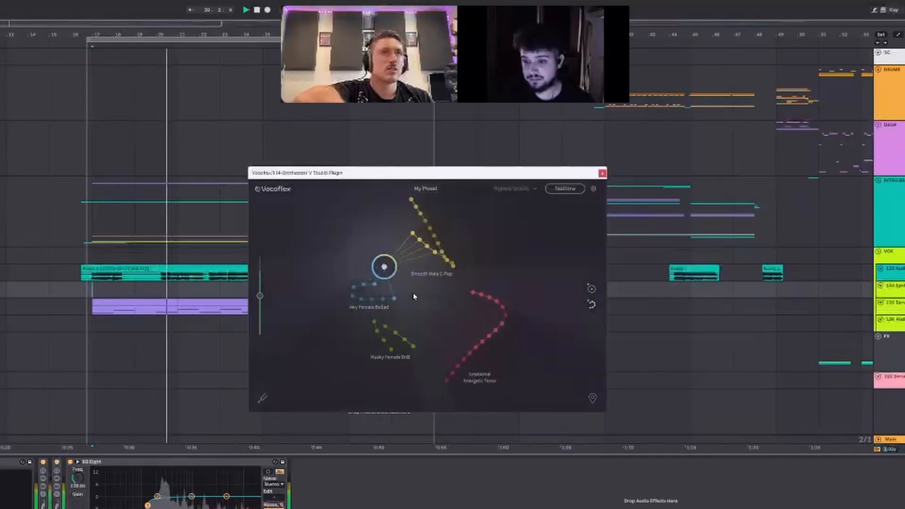
pyautogui.moveTo(383, 274); pyautogui.dragTo(397, 335)
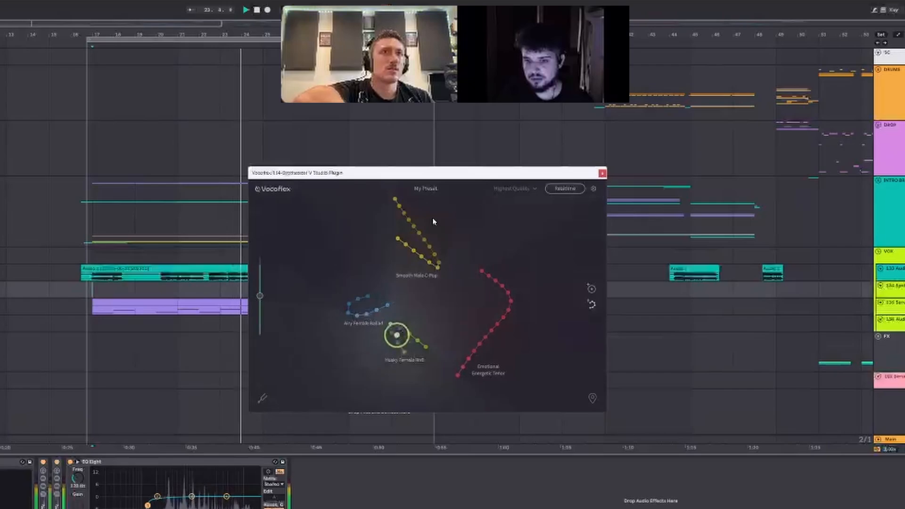
# Step: Browse the Vocoflex preset voices and add Gentle Anime Female to the voice map
pyautogui.click(426, 188)
pyautogui.moveTo(438, 203)
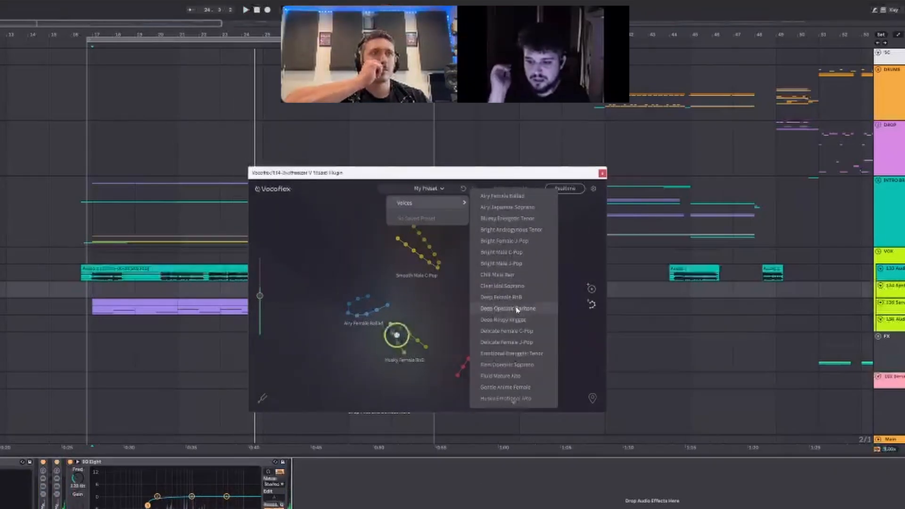
pyautogui.scroll(-5, 518, 342)
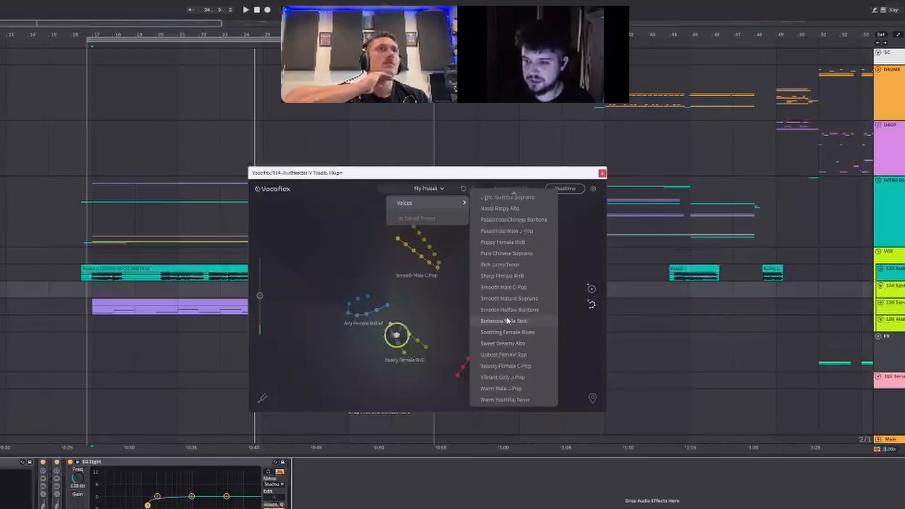
pyautogui.scroll(2, 507, 323)
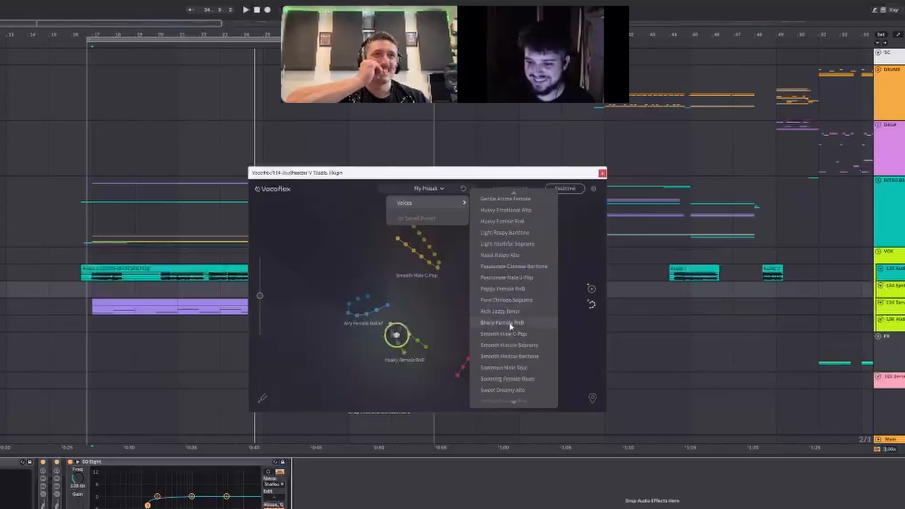
pyautogui.scroll(2, 510, 326)
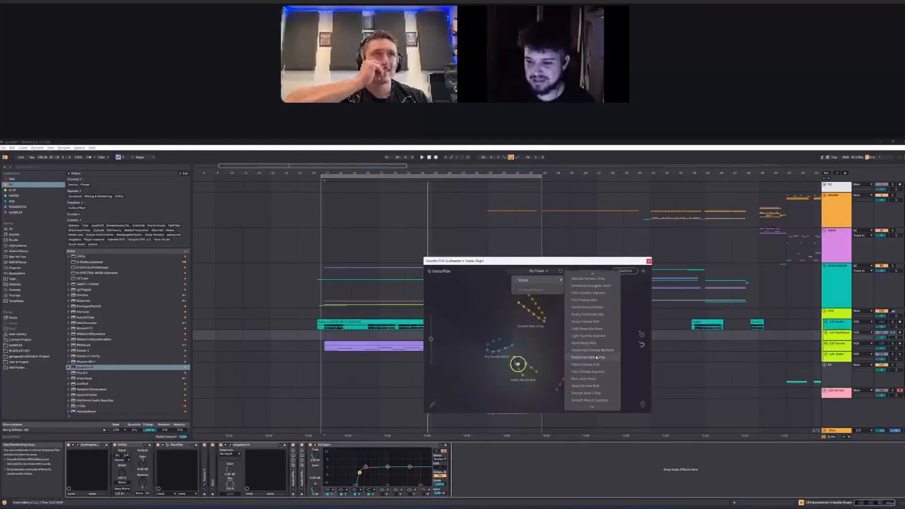
pyautogui.scroll(-4, 592, 371)
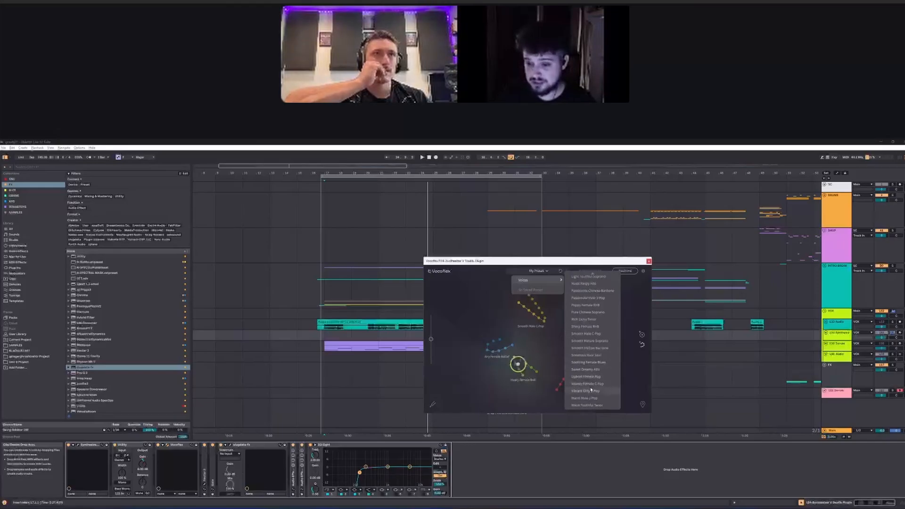
pyautogui.scroll(4, 588, 363)
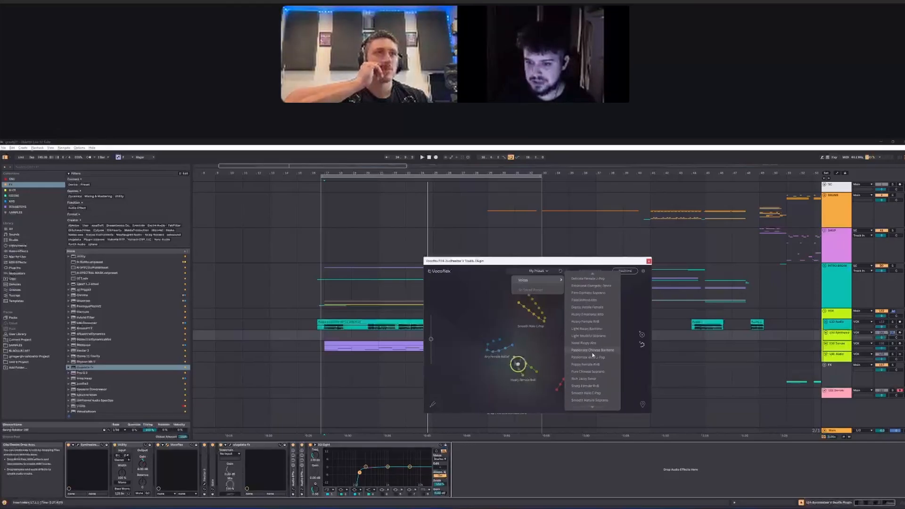
pyautogui.click(580, 308)
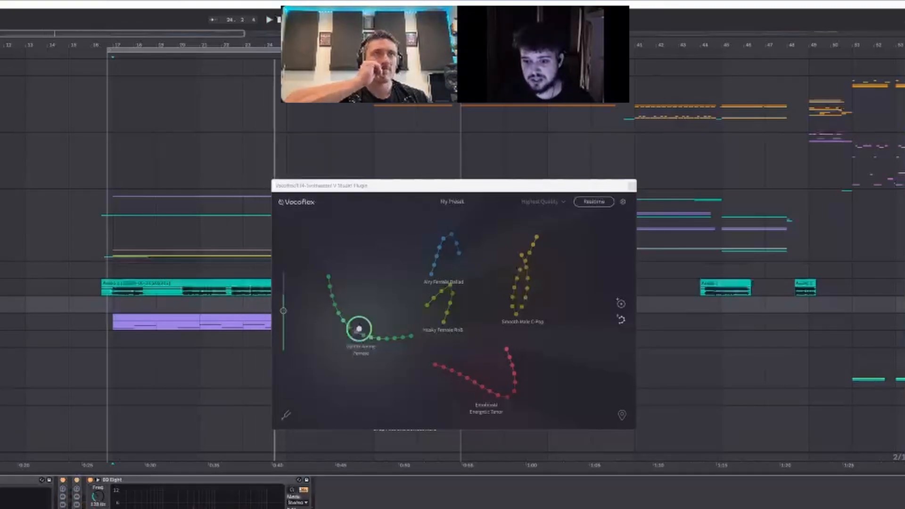
# Step: Show the Vocoflex pitch shift control, move the blend point onto Smooth Male C-Pop, and return to the start of the vocal
pyautogui.click(286, 416)
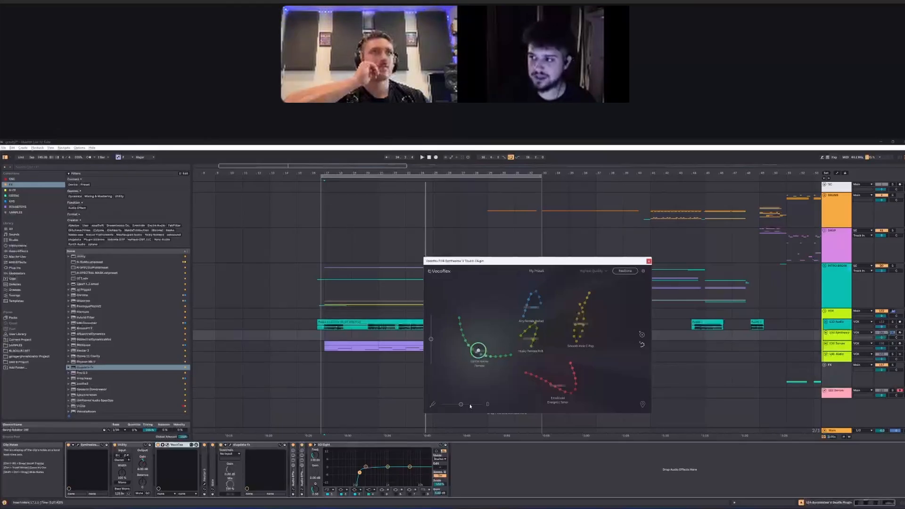
pyautogui.click(580, 324)
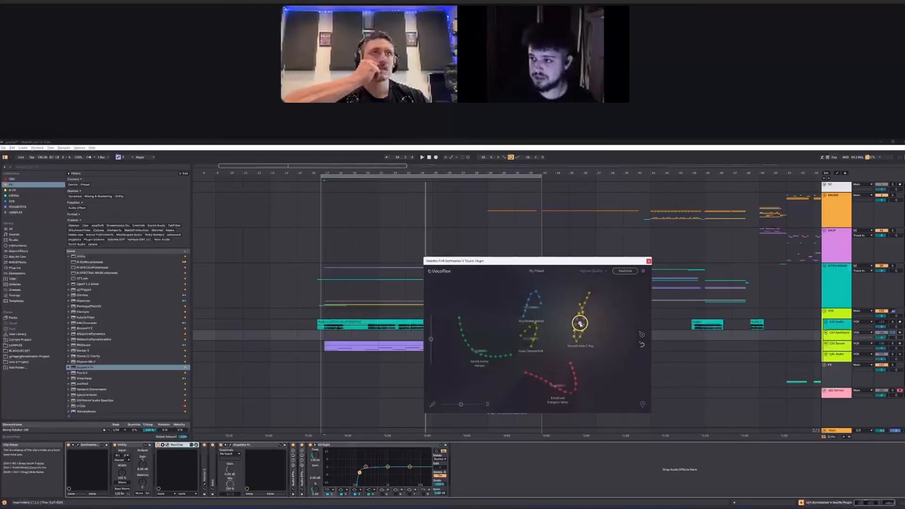
pyautogui.click(332, 336)
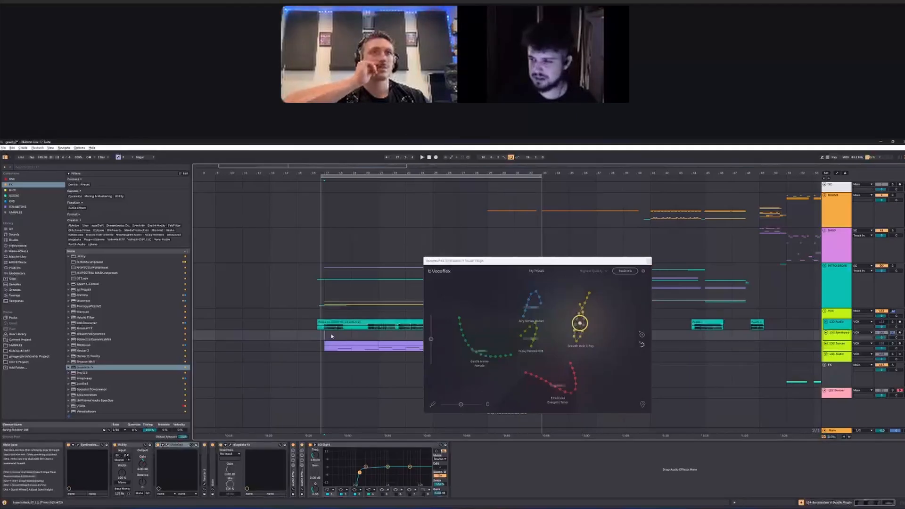
# Step: Set the Vocoflex pitch shift to -12 and play the vocal from its first phrase
pyautogui.click(575, 328)
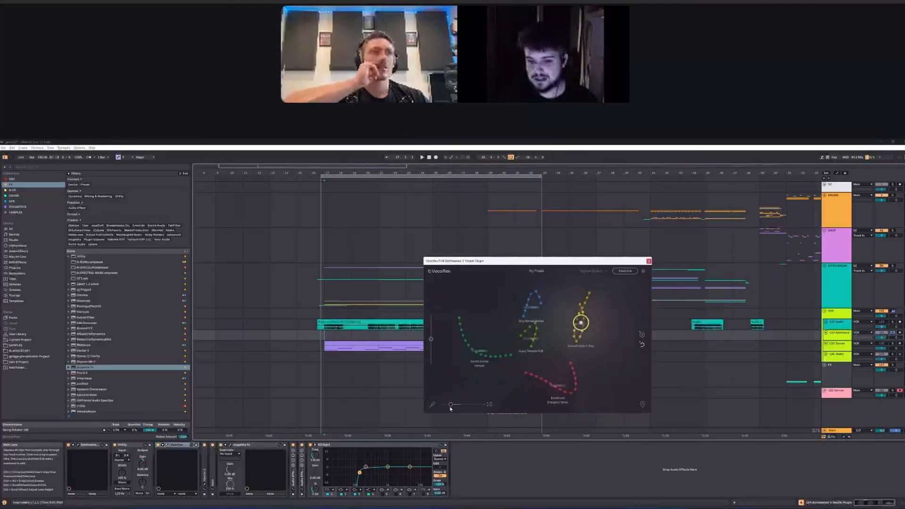
pyautogui.scroll(5, 319, 335)
pyautogui.click(324, 337)
pyautogui.press('space')
pyautogui.scroll(-5, 305, 341)
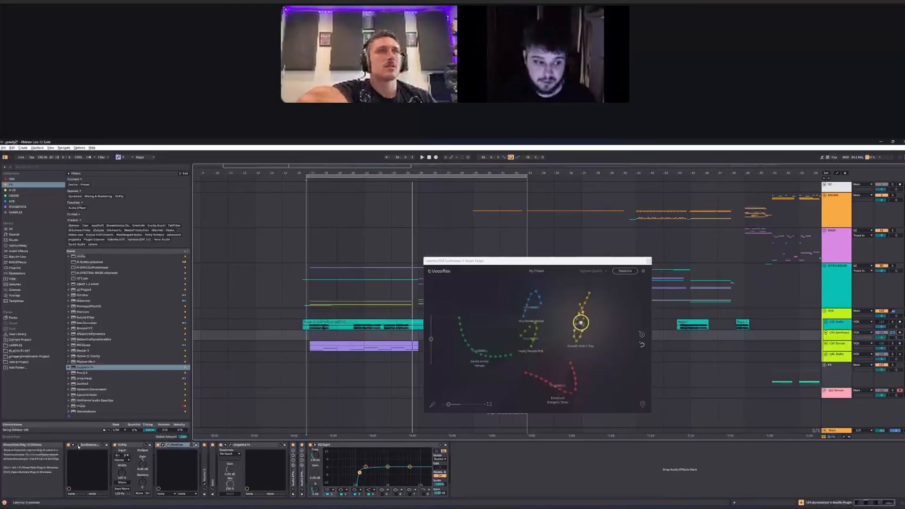
# Step: Open Synthesizer V Studio on the vocal track, examine the vocal's notes in the piano roll, and close it
pyautogui.click(77, 445)
pyautogui.scroll(-2, 443, 356)
pyautogui.moveTo(416, 317); pyautogui.dragTo(651, 426)
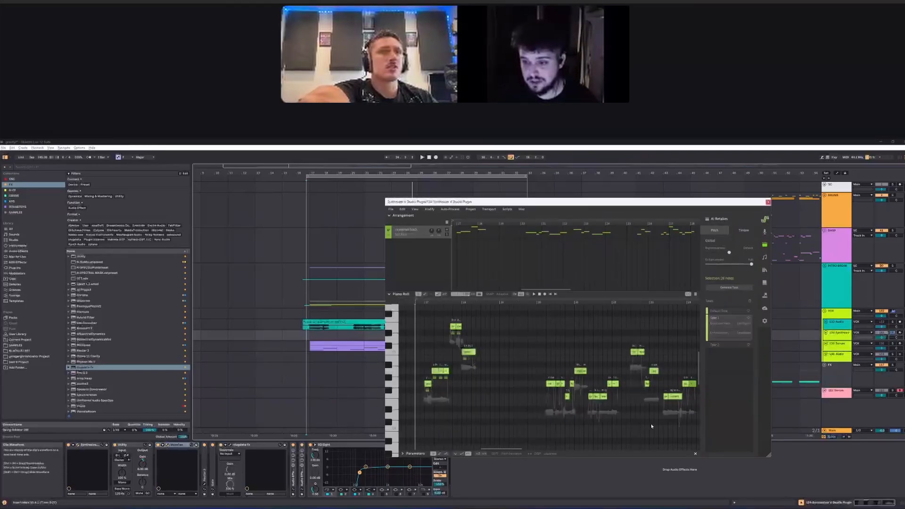
pyautogui.click(625, 416)
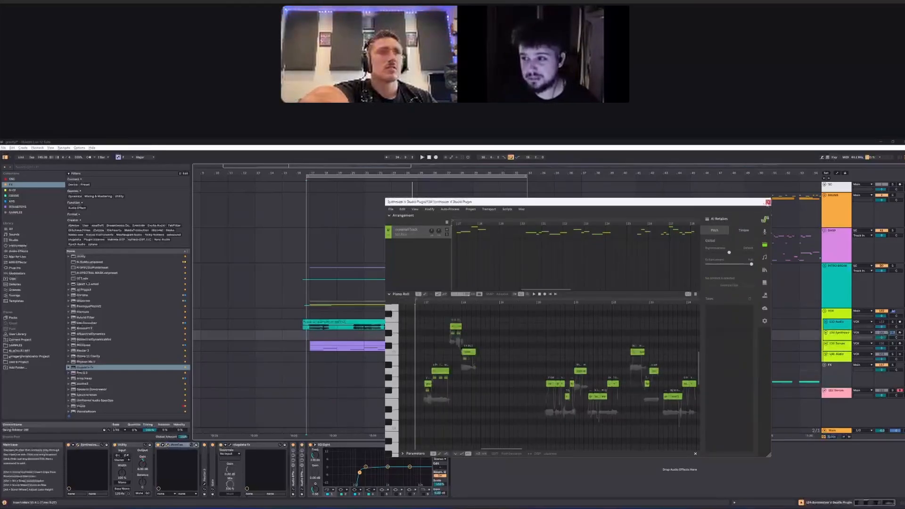
pyautogui.click(768, 202)
# Step: Group Vocoflex into an Audio Effect Rack and duplicate its chain
pyautogui.click(304, 336)
pyautogui.scroll(4, 306, 337)
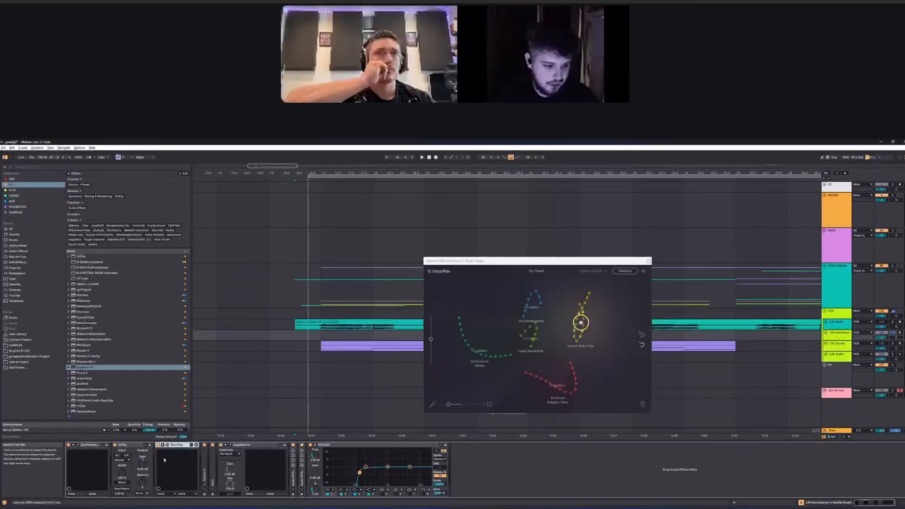
pyautogui.hotkey('ctrl', 'g')
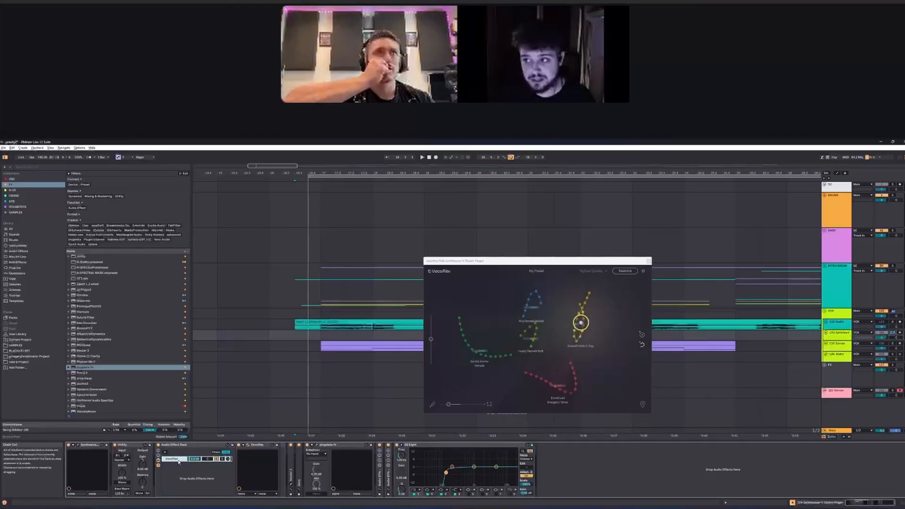
pyautogui.hotkey('ctrl', 'd')
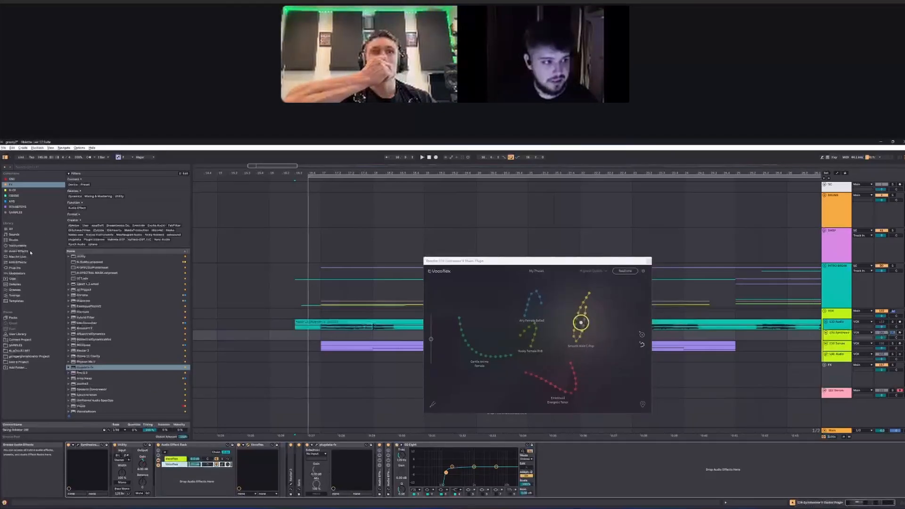
# Step: Add the kHs Haas effect after Vocoflex in the duplicated rack chain
pyautogui.click(26, 251)
pyautogui.click(69, 365)
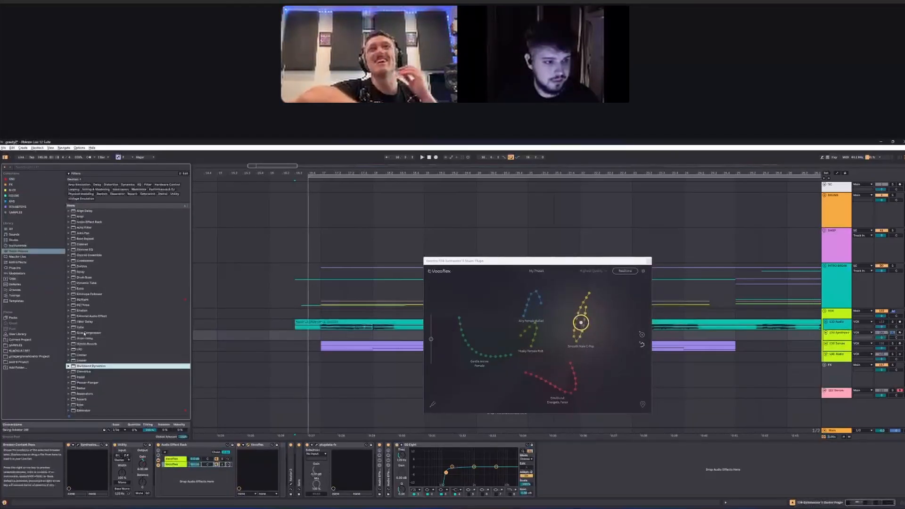
pyautogui.scroll(-3, 85, 346)
pyautogui.click(15, 201)
pyautogui.moveTo(85, 354); pyautogui.dragTo(278, 459)
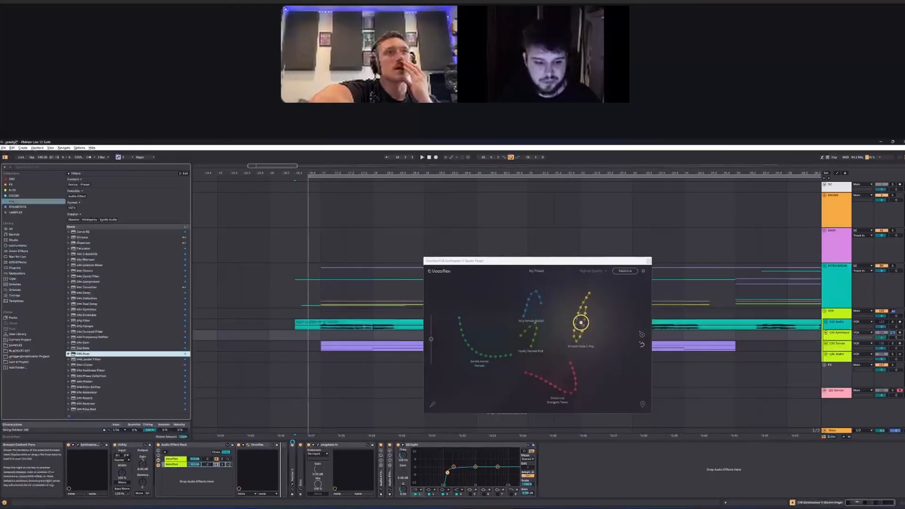
pyautogui.moveTo(278, 459); pyautogui.dragTo(281, 459)
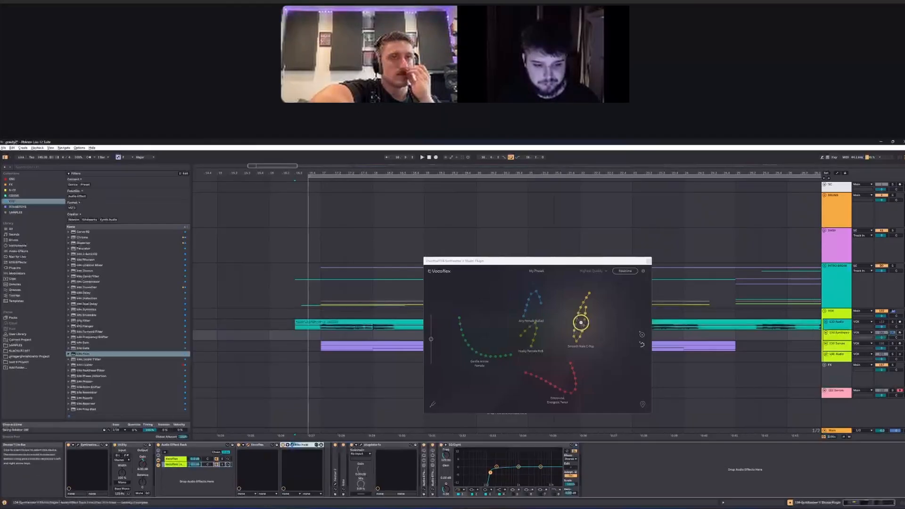
pyautogui.click(484, 264)
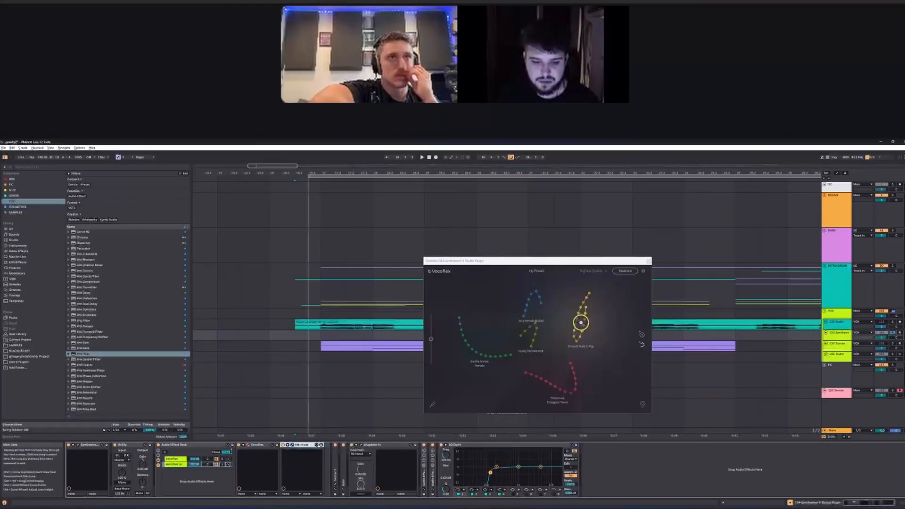
# Step: Play the vocal and open the Vocoflex windows of both rack chains
pyautogui.click(221, 459)
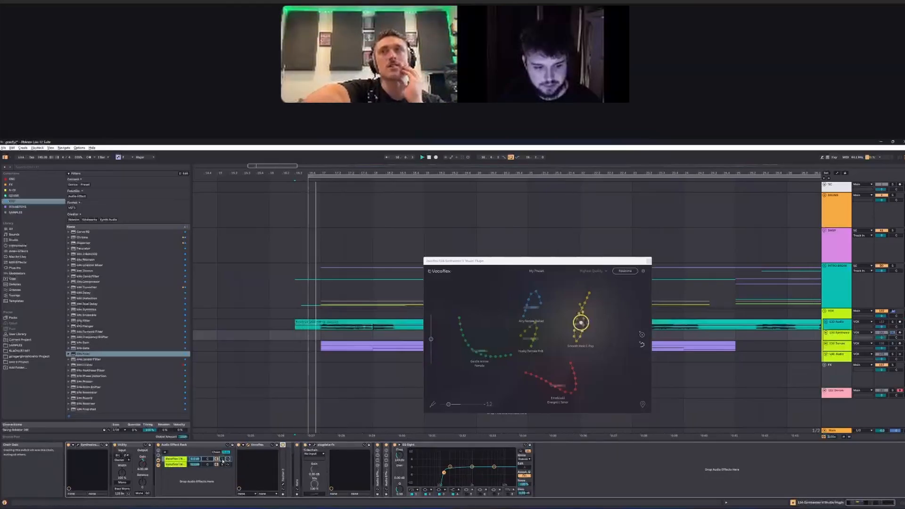
pyautogui.click(247, 445)
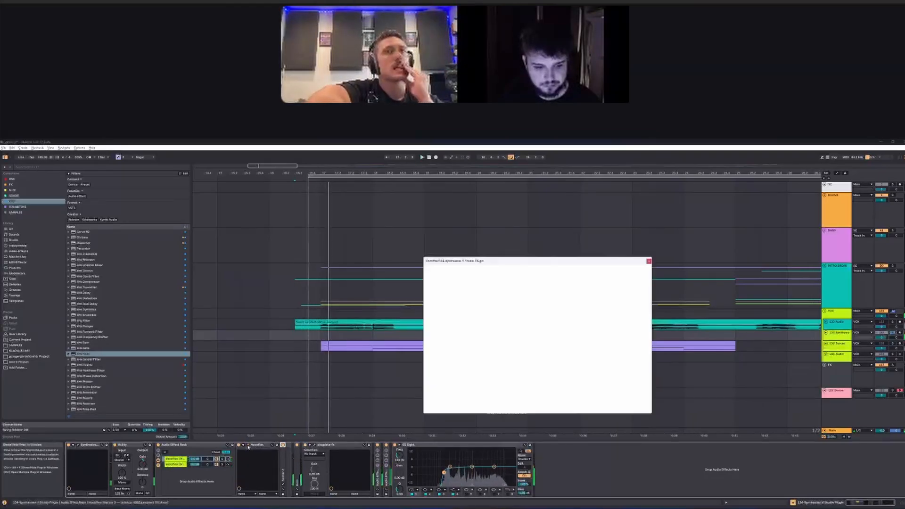
pyautogui.moveTo(477, 260); pyautogui.dragTo(449, 215)
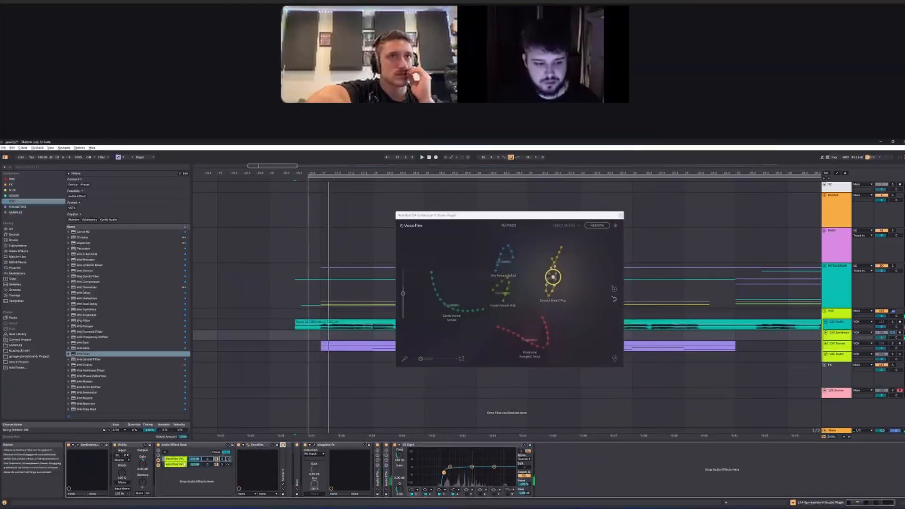
pyautogui.click(176, 465)
pyautogui.click(248, 445)
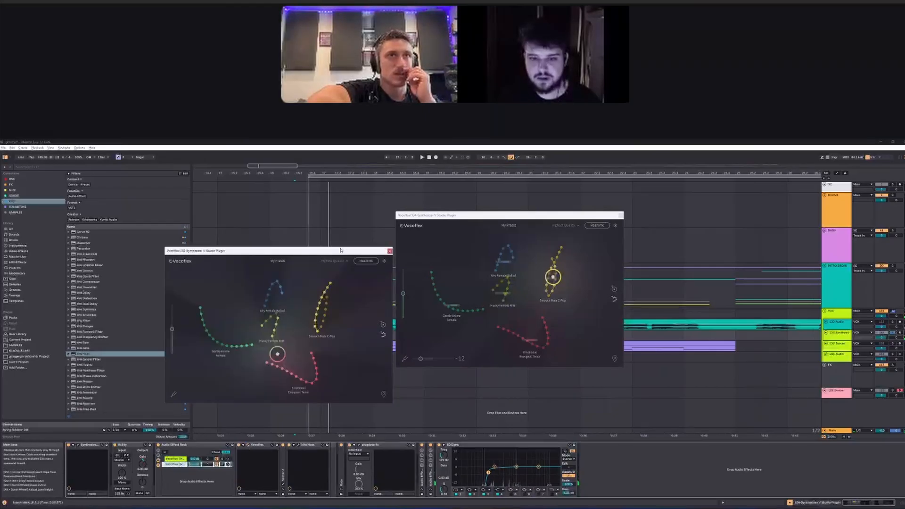
# Step: Arrange the two Vocoflex windows so both voice maps are accessible, and show the duplicate's pitch shift control
pyautogui.moveTo(315, 253); pyautogui.dragTo(641, 263)
pyautogui.moveTo(552, 215); pyautogui.dragTo(430, 214)
pyautogui.moveTo(430, 277); pyautogui.dragTo(427, 275)
pyautogui.click(502, 405)
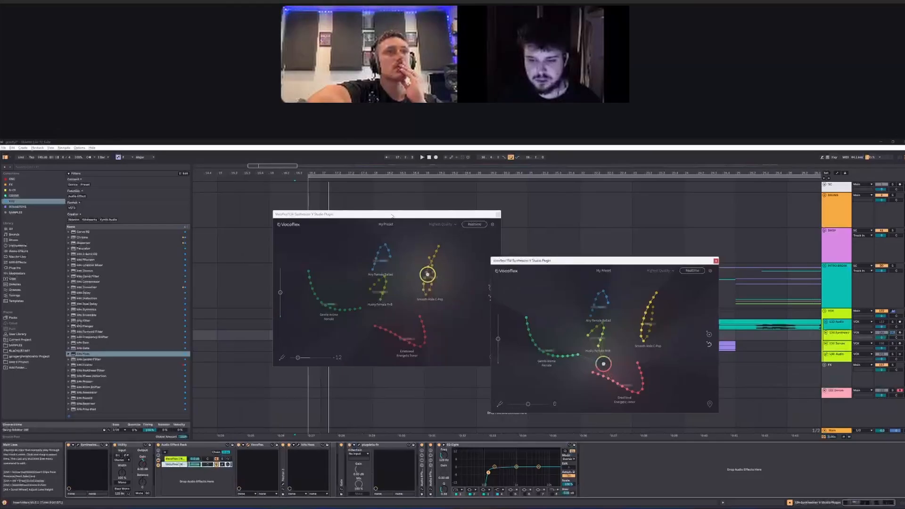
pyautogui.moveTo(392, 216); pyautogui.dragTo(563, 191)
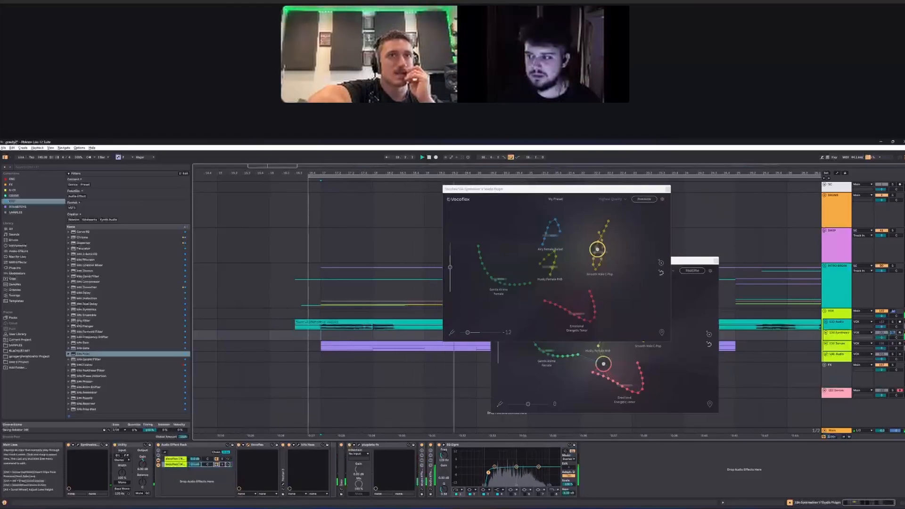
pyautogui.moveTo(675, 263); pyautogui.dragTo(736, 261)
# Step: Move the duplicated Vocoflex's blend point onto Gentle Anime Female while the vocal plays, and close both Vocoflex windows
pyautogui.scroll(-5, 322, 335)
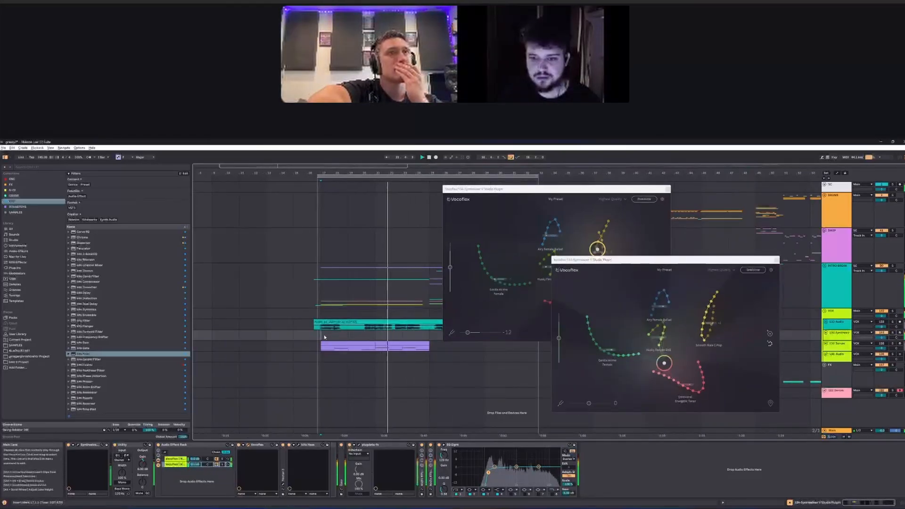
pyautogui.moveTo(664, 363); pyautogui.dragTo(610, 341)
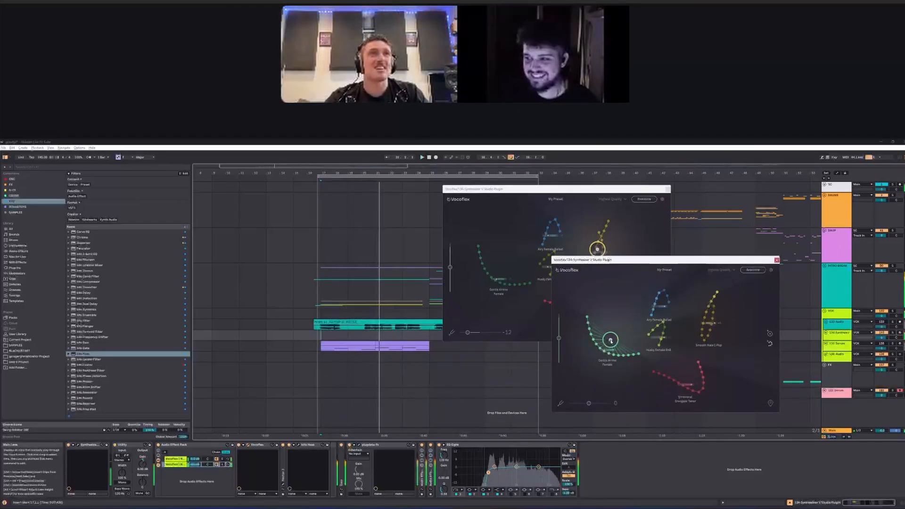
pyautogui.click(777, 259)
pyautogui.click(668, 189)
pyautogui.hscroll(2, 441, 336)
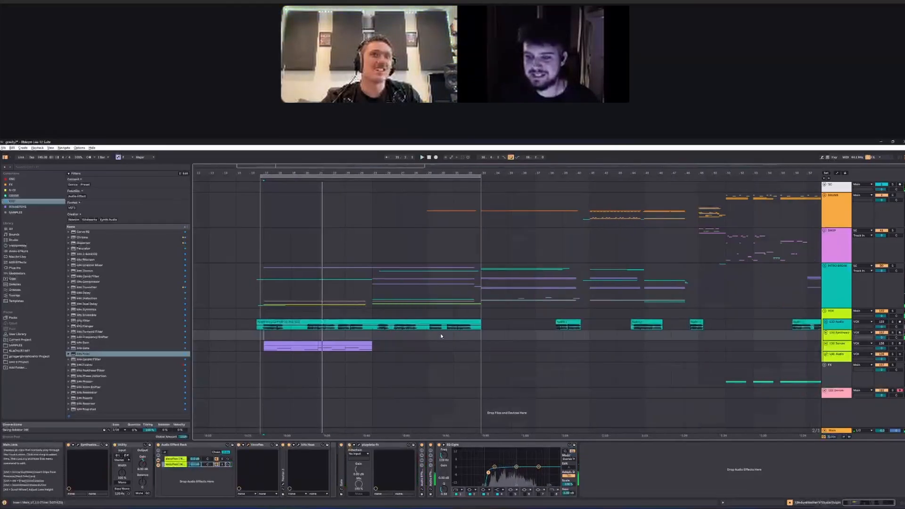
# Step: Activate the vocal audio track, deactivate the Synthesizer V track, and play the later break's vocal from the start of its clip
pyautogui.hscroll(5, 441, 336)
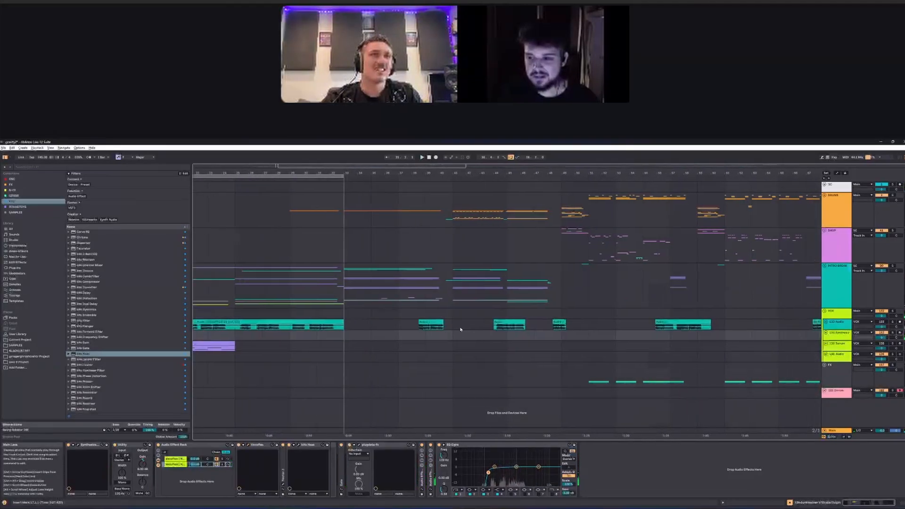
pyautogui.hscroll(15, 460, 329)
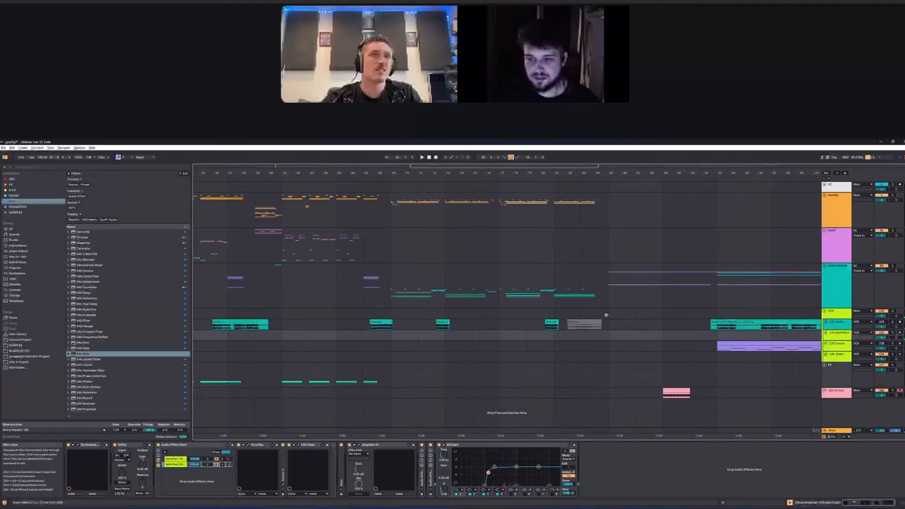
pyautogui.hscroll(10, 452, 320)
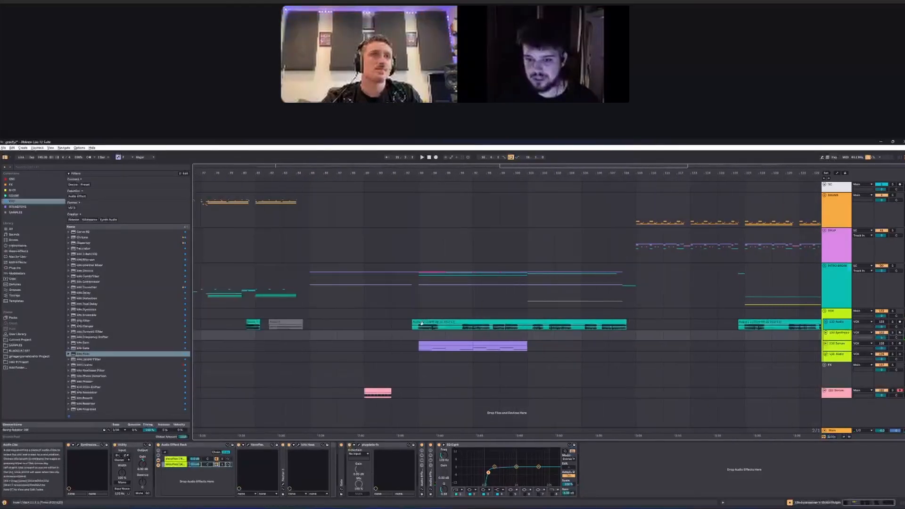
pyautogui.scroll(5, 419, 324)
pyautogui.click(390, 326)
pyautogui.click(882, 322)
pyautogui.click(881, 333)
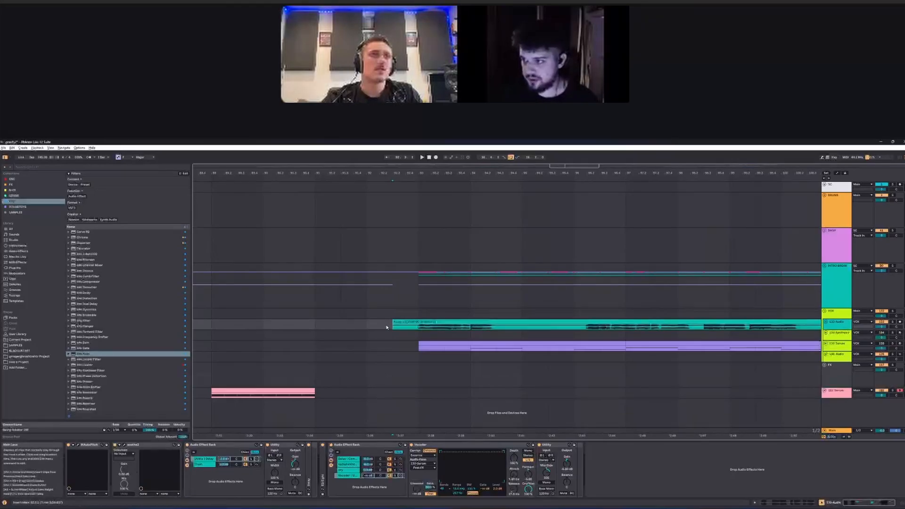
pyautogui.press('space')
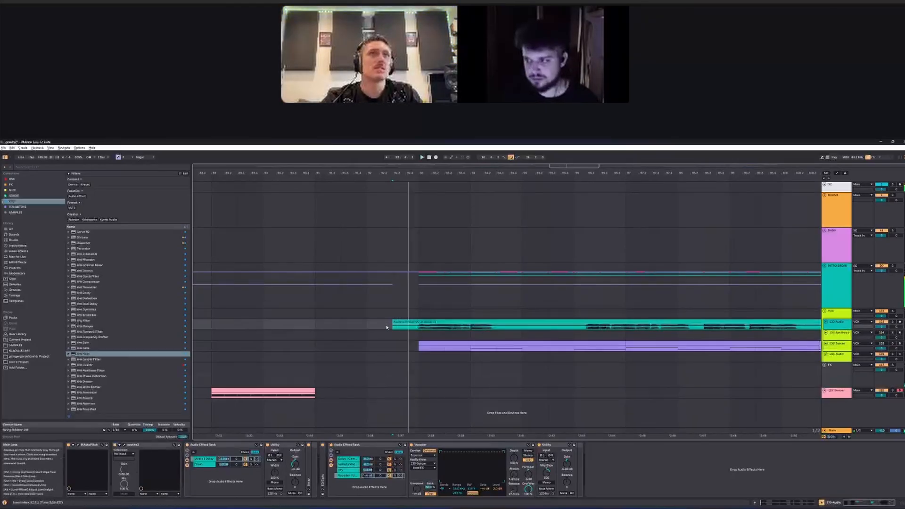
pyautogui.scroll(-5, 386, 326)
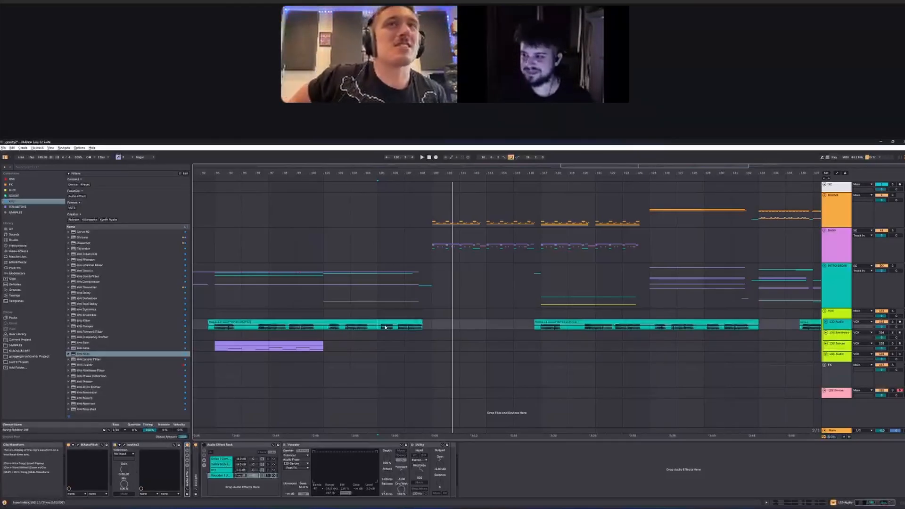
# Step: Return to the first vocal section, reactivate the Synthesizer V track and deactivate the vocal audio track
pyautogui.hscroll(-20, 385, 327)
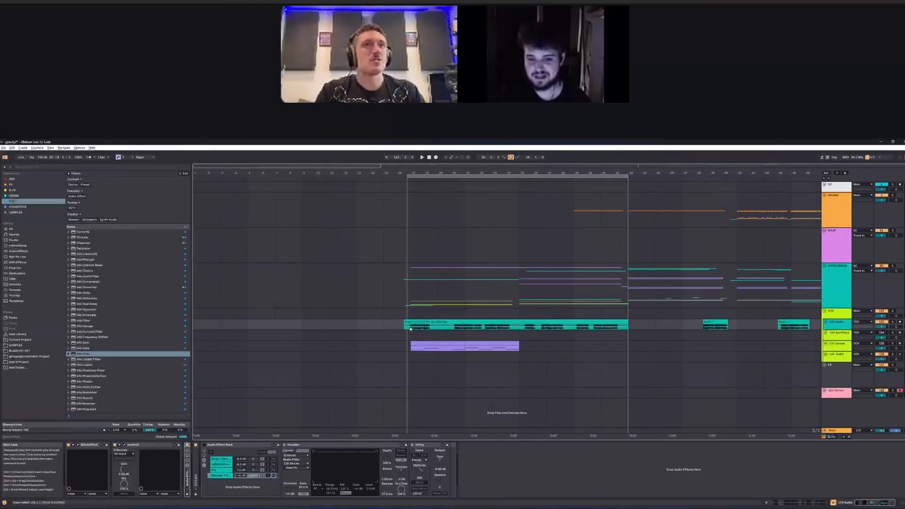
pyautogui.click(884, 330)
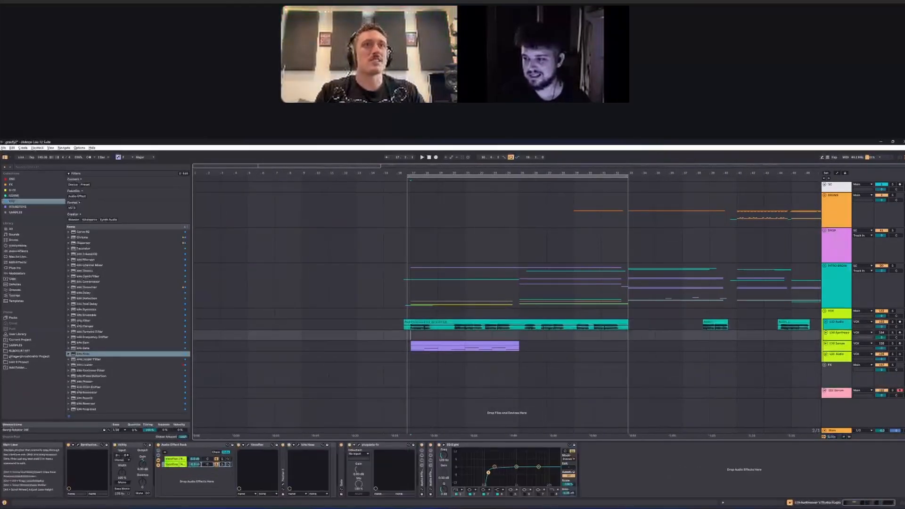
pyautogui.click(883, 332)
pyautogui.click(882, 321)
pyautogui.click(893, 332)
pyautogui.click(893, 333)
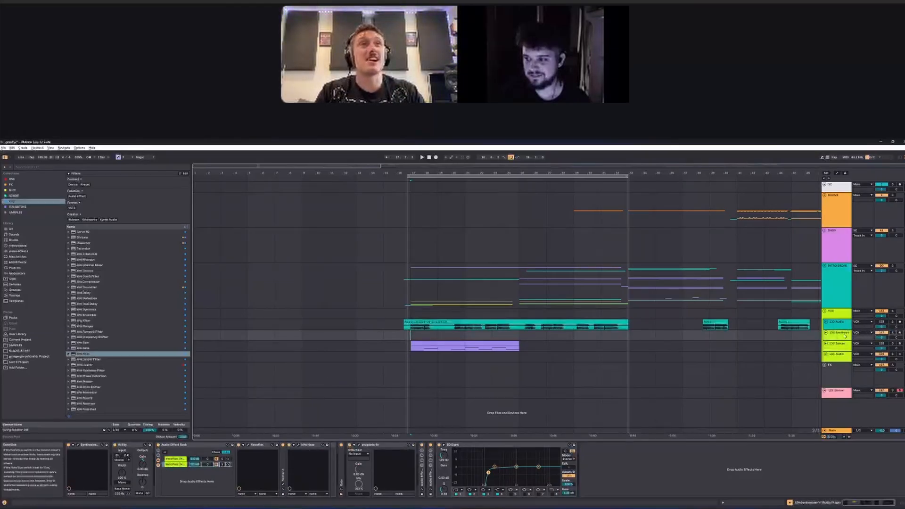
# Step: Open the Synthesizer V Studio editor, play the vocal with its notes in view, and close the editor
pyautogui.click(77, 445)
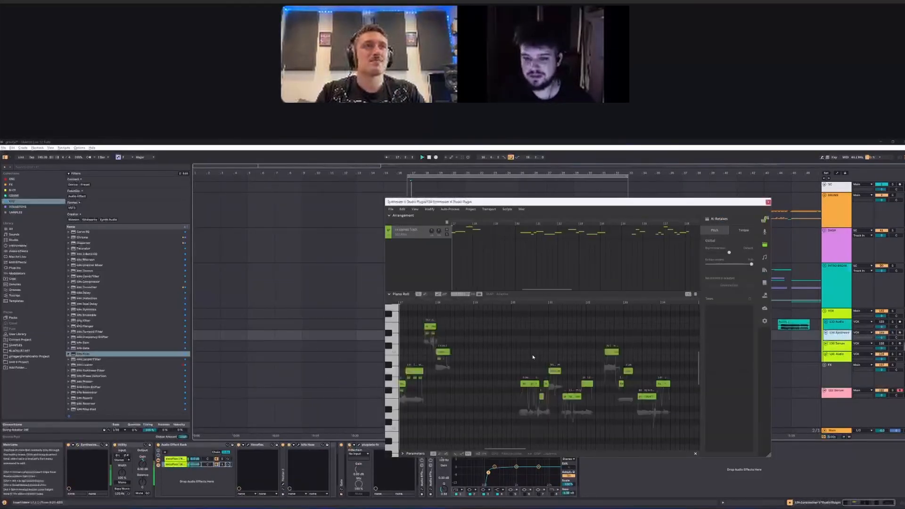
pyautogui.press('space')
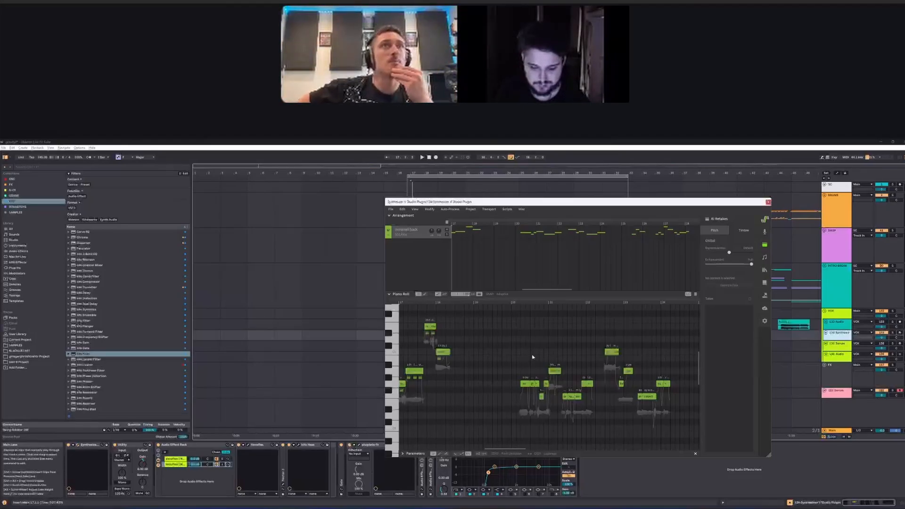
pyautogui.click(768, 202)
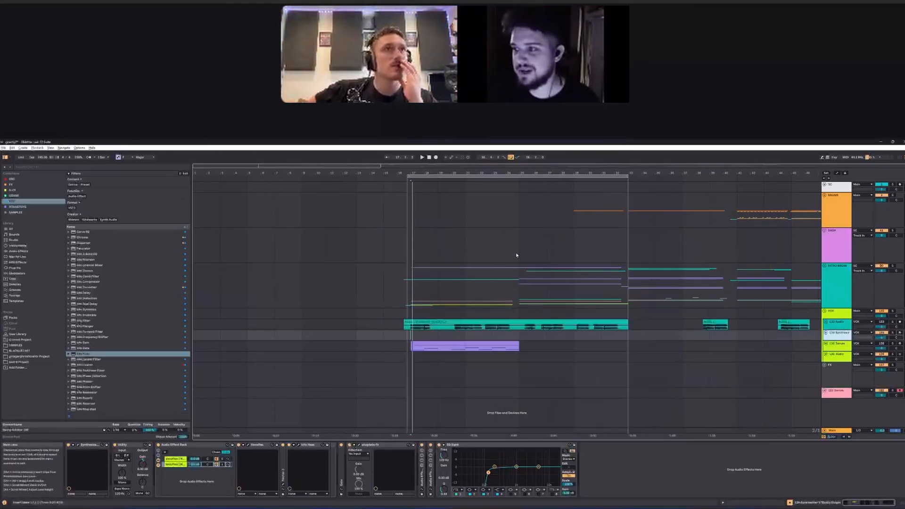
# Step: Unfold the DROP group and play the later drop from its start to hear the vocal chops
pyautogui.moveTo(403, 307); pyautogui.dragTo(332, 312)
pyautogui.hscroll(15, 334, 302)
pyautogui.hscroll(8, 340, 285)
pyautogui.click(825, 233)
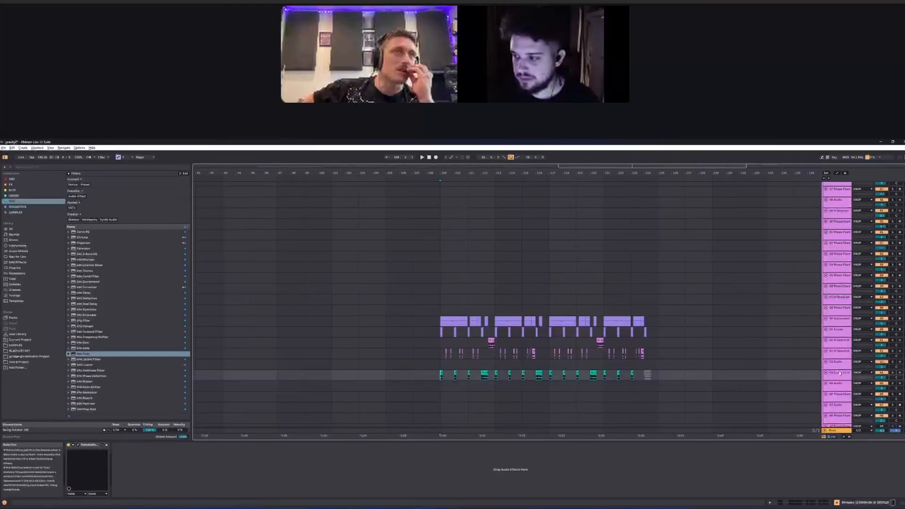
pyautogui.press('space')
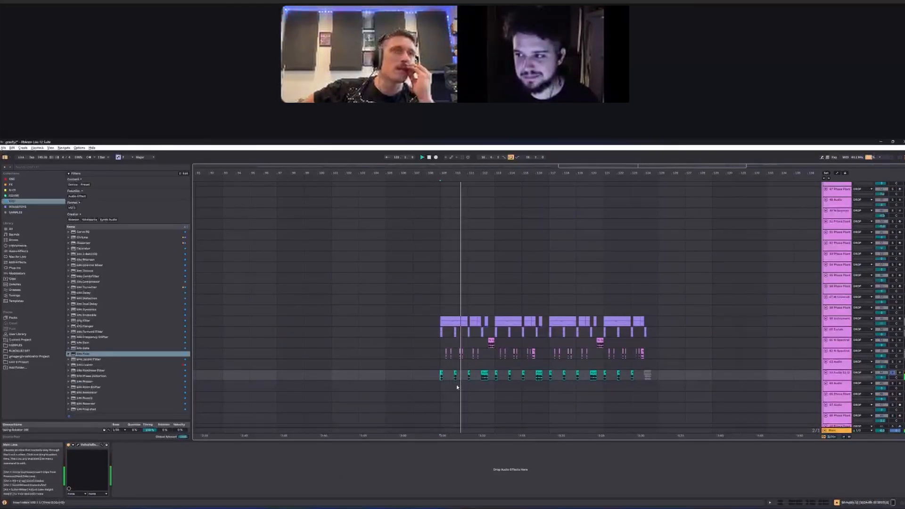
pyautogui.scroll(-10, 456, 387)
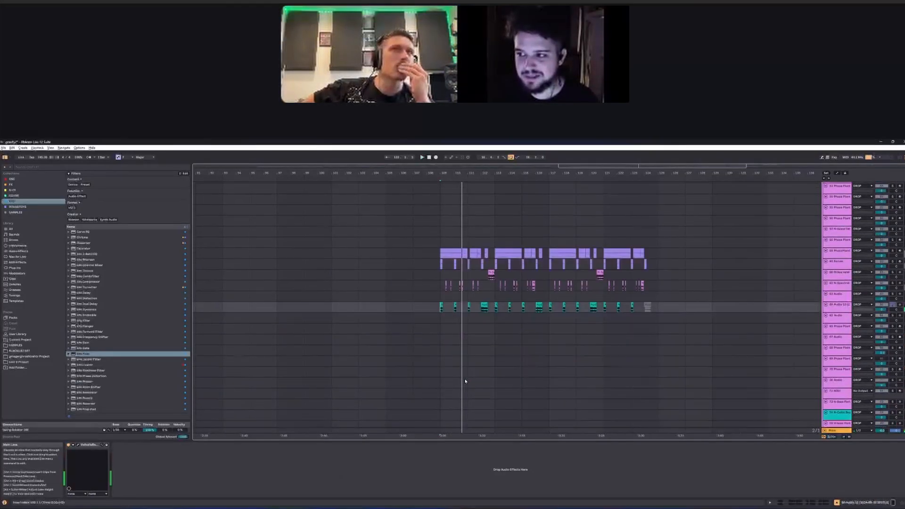
# Step: Solo the Synthesizer V track and play the first vocal section from its start
pyautogui.click(533, 345)
pyautogui.hscroll(-3, 327, 335)
pyautogui.moveTo(600, 345); pyautogui.dragTo(448, 347)
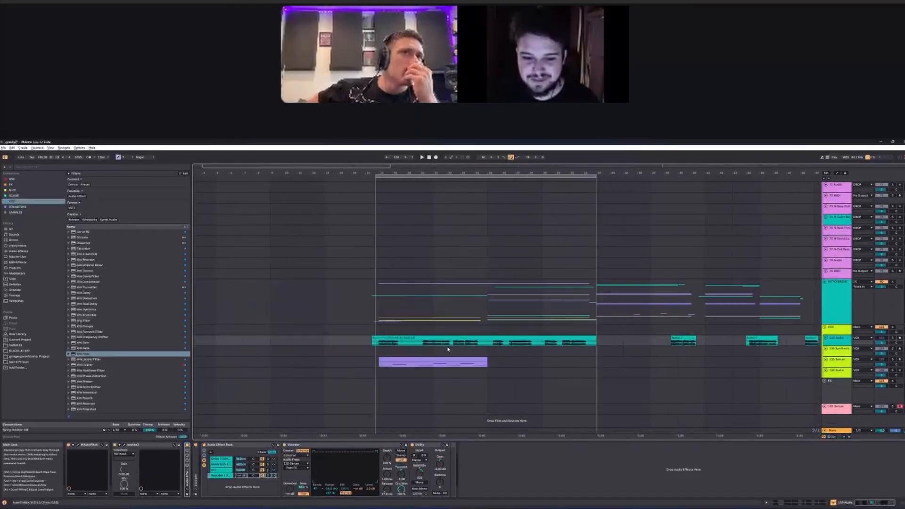
pyautogui.click(378, 353)
pyautogui.click(892, 349)
pyautogui.press('space')
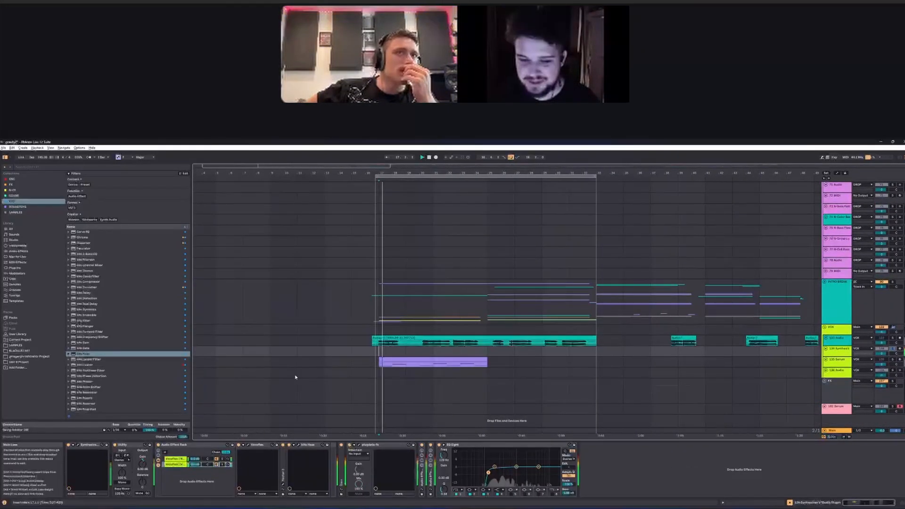
# Step: Add one of the current project's recorded audio samples as a new voice on the Vocoflex map
pyautogui.moveTo(348, 468); pyautogui.dragTo(341, 468)
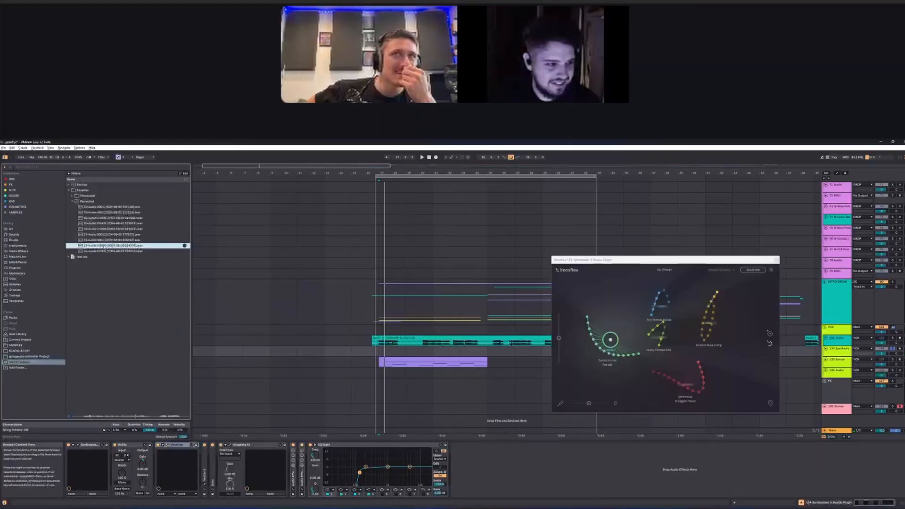
pyautogui.moveTo(102, 246); pyautogui.dragTo(612, 300)
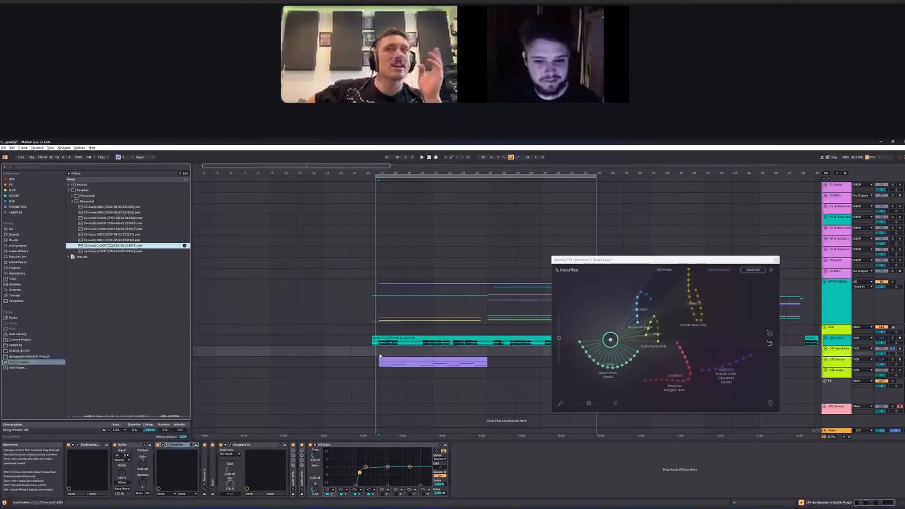
pyautogui.click(380, 356)
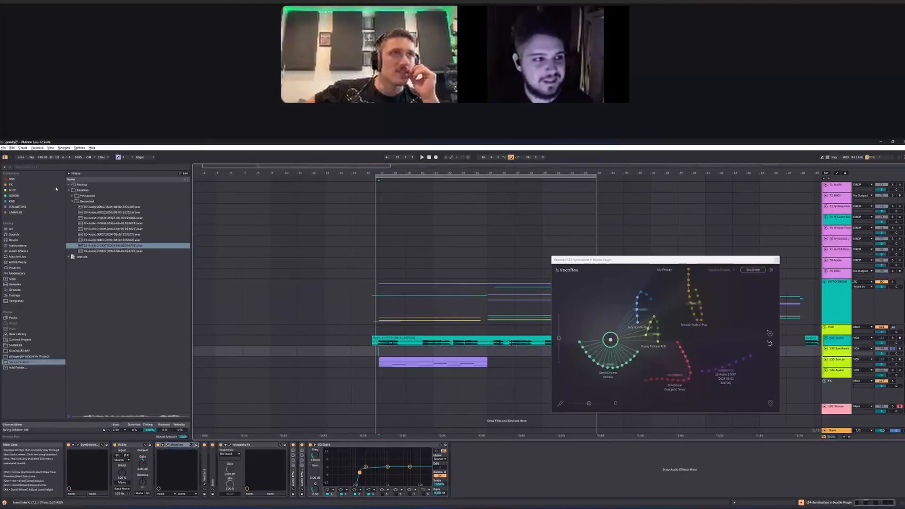
# Step: View and close the Vocoflex settings, and clear all voices from the map
pyautogui.click(771, 270)
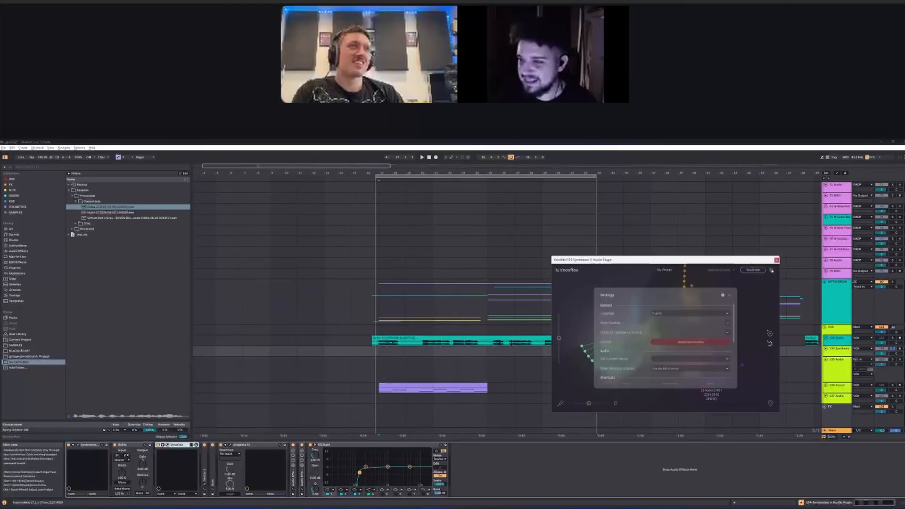
pyautogui.click(728, 296)
pyautogui.click(675, 270)
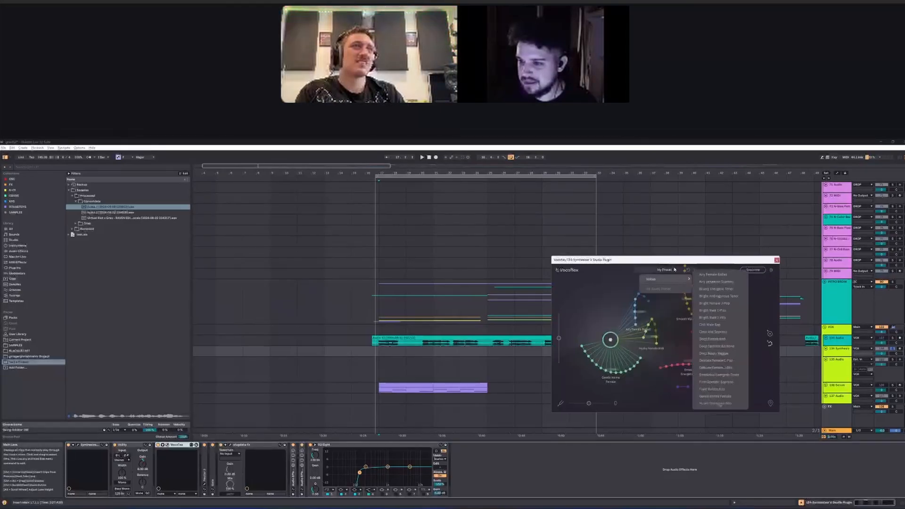
pyautogui.click(688, 271)
pyautogui.click(688, 271)
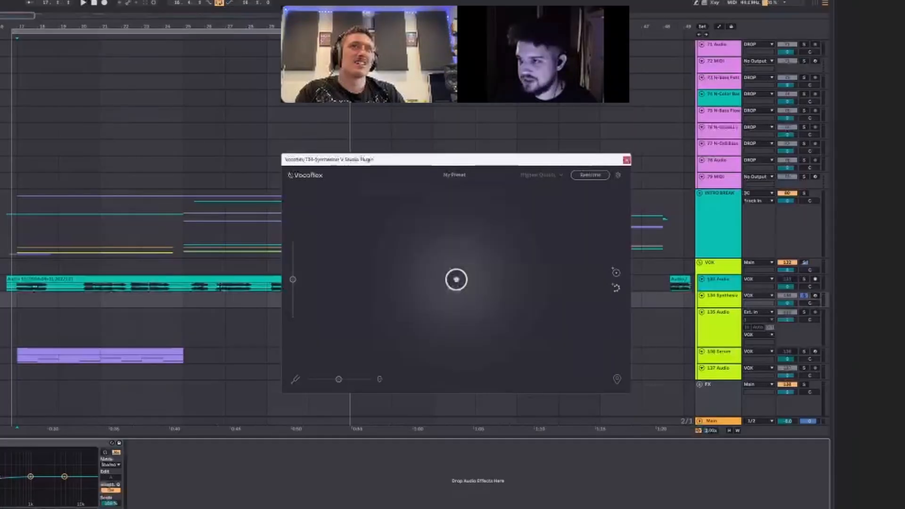
# Step: Add the two consolidated Audio 2 recordings as voices on the Vocoflex map and place the blend point on the first one
pyautogui.moveTo(1, 278); pyautogui.dragTo(468, 271)
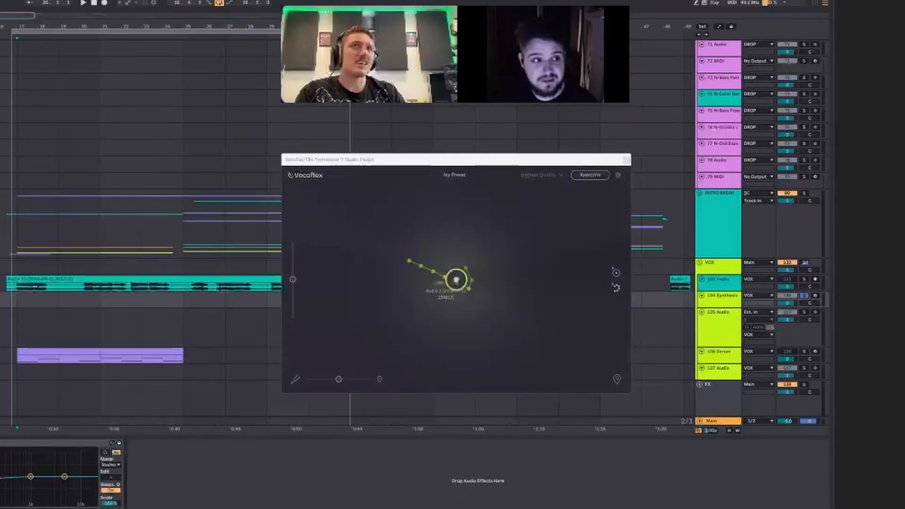
pyautogui.moveTo(679, 279); pyautogui.dragTo(540, 277)
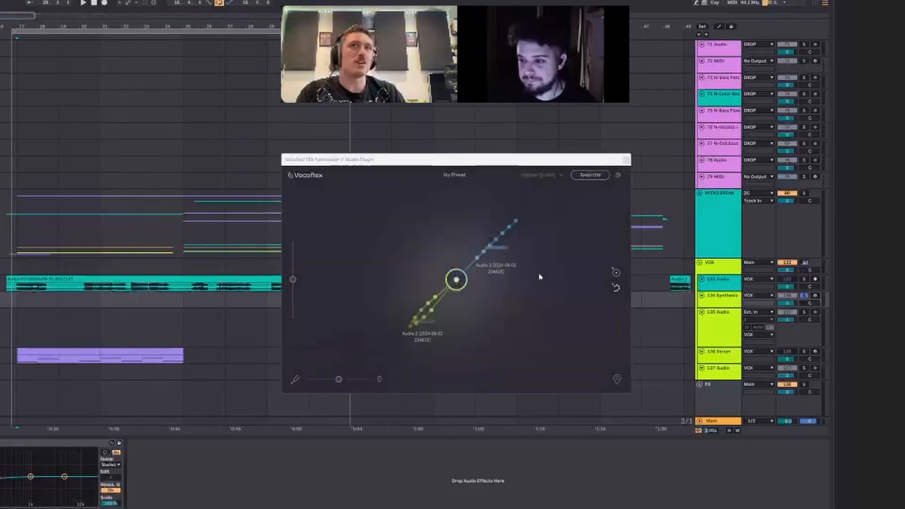
pyautogui.moveTo(456, 283); pyautogui.dragTo(406, 277)
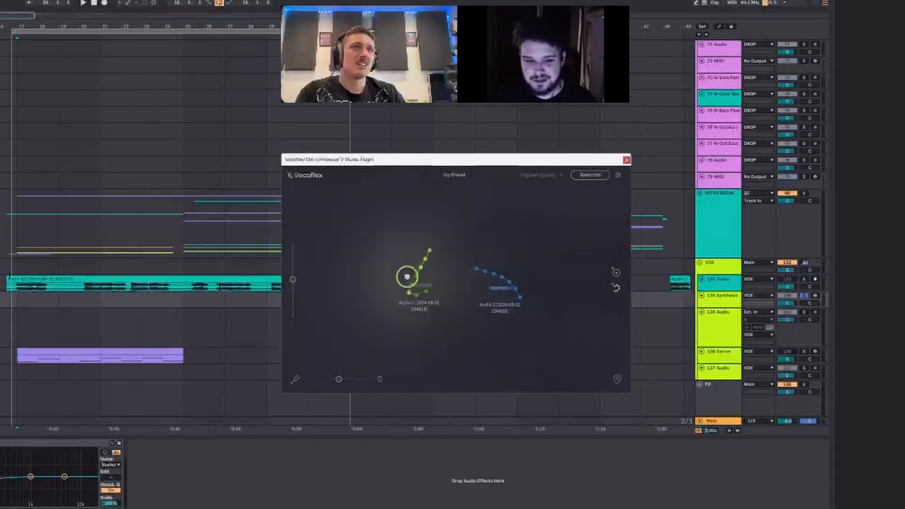
# Step: Play the vocal through Vocoflex and shift the blend point slightly around the first recorded voice
pyautogui.scroll(5, 13, 301)
pyautogui.hscroll(3, 25, 305)
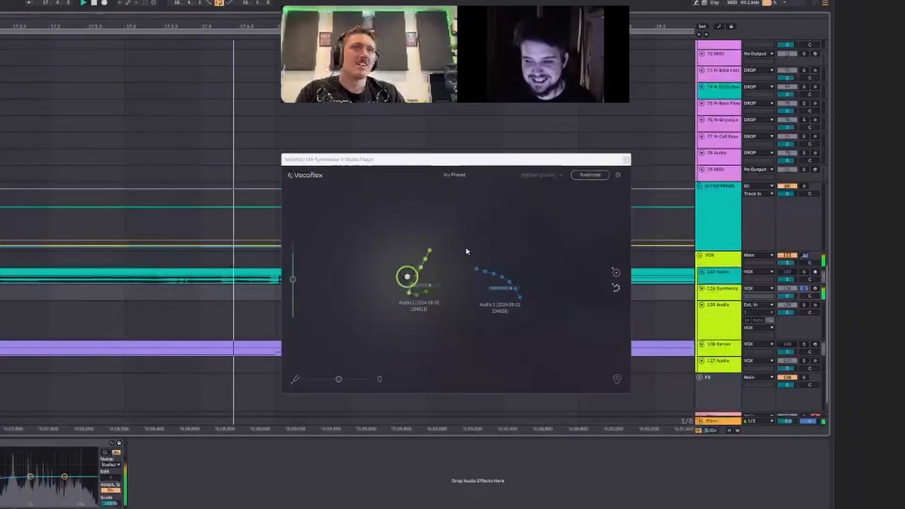
pyautogui.moveTo(407, 277); pyautogui.dragTo(413, 278)
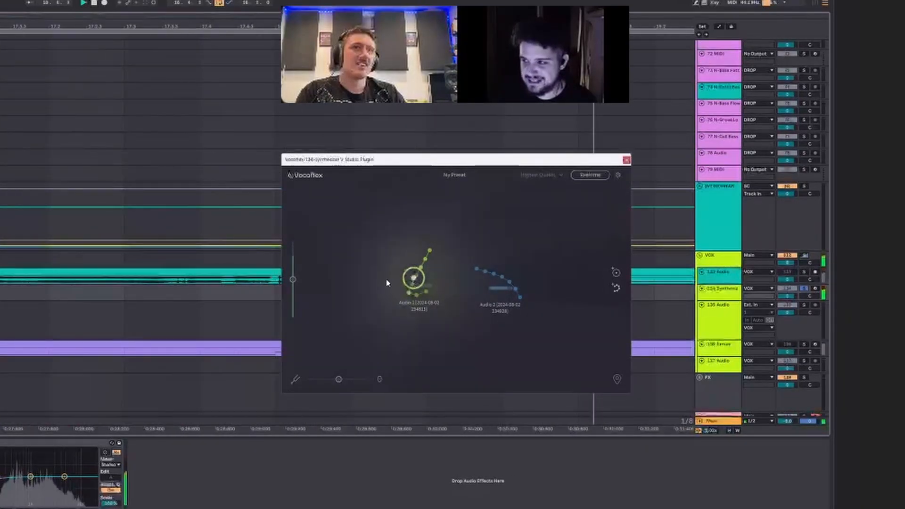
pyautogui.scroll(-5, 140, 306)
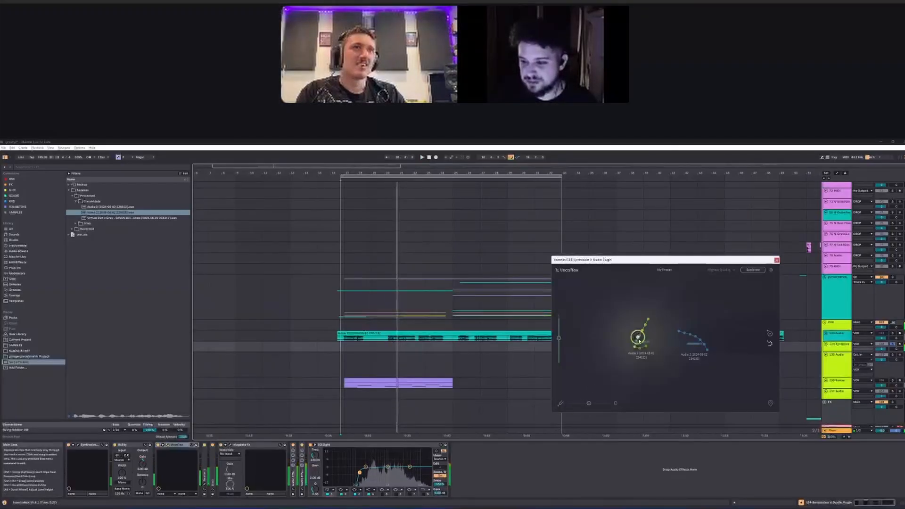
pyautogui.moveTo(644, 340); pyautogui.dragTo(647, 332)
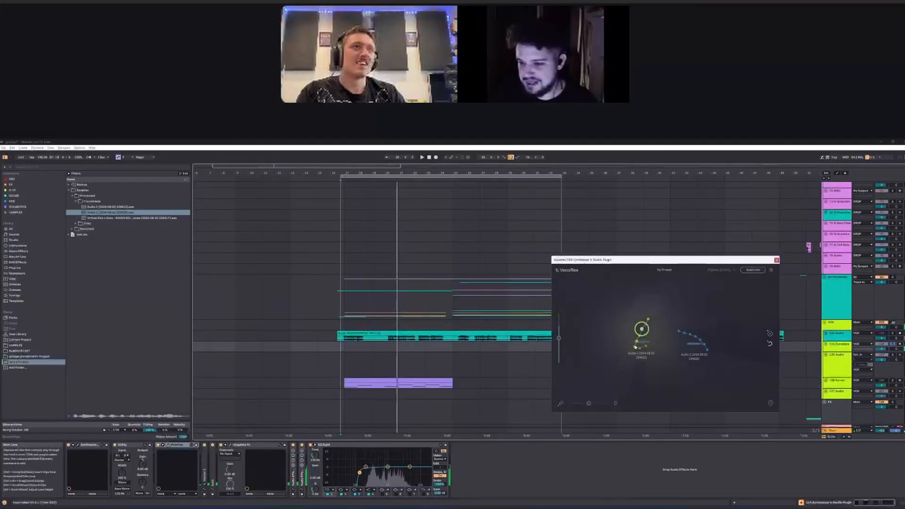
# Step: Lower the Vocoflex pitch shift to -12 and unsolo the Synthesizer V track during playback
pyautogui.moveTo(588, 402); pyautogui.dragTo(576, 403)
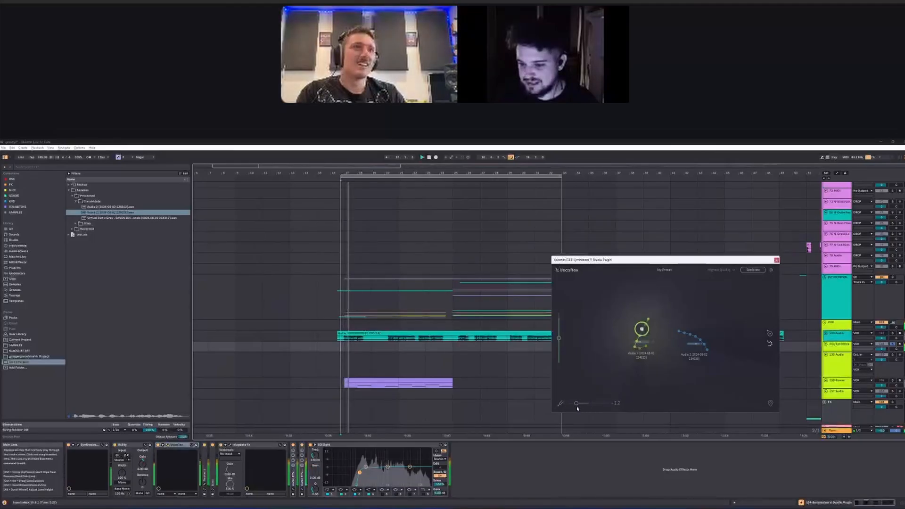
pyautogui.click(892, 344)
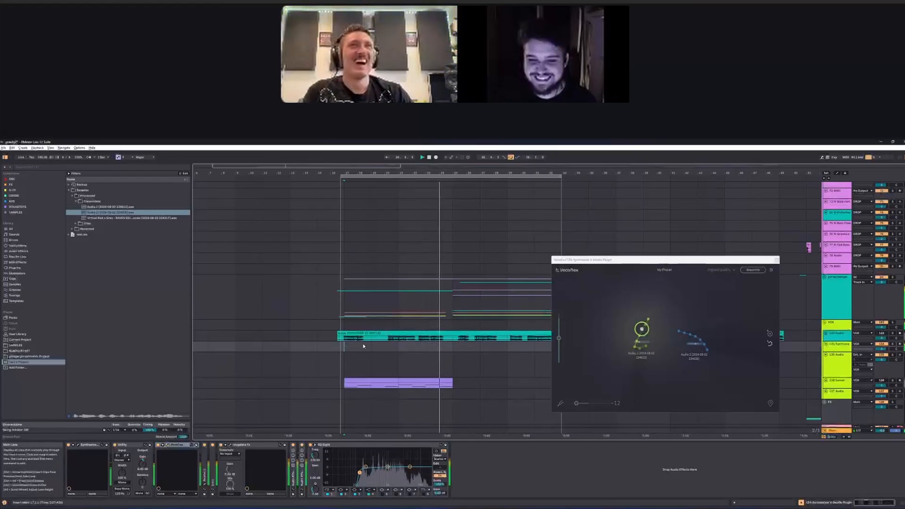
# Step: Move the Vocoflex blend point onto the second recorded voice, reset the pitch shift, and play from just before the vocal starts
pyautogui.scroll(8, 346, 349)
pyautogui.moveTo(296, 348); pyautogui.dragTo(290, 349)
pyautogui.click(290, 348)
pyautogui.press('space')
pyautogui.press('space')
pyautogui.click(708, 343)
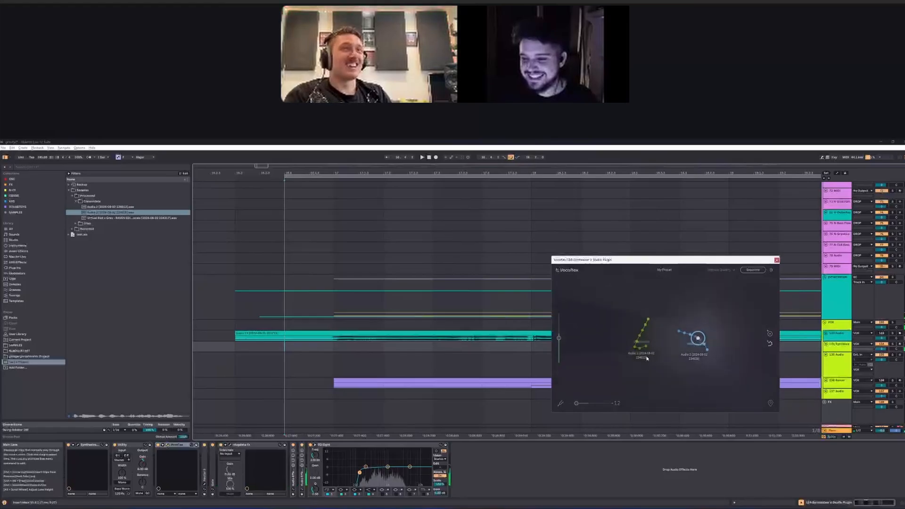
pyautogui.click(289, 349)
pyautogui.press('space')
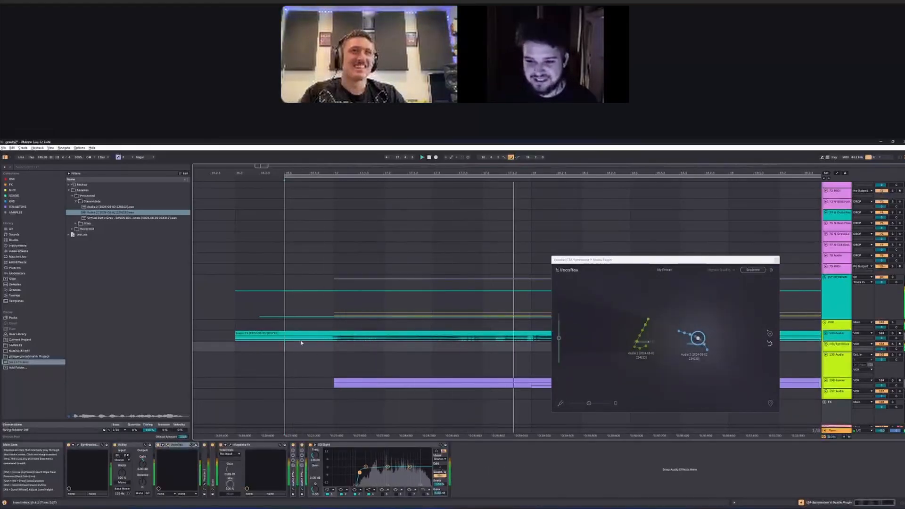
# Step: Play the first vocal section with the second recorded voice and set the Vocoflex pitch shift to -12
pyautogui.scroll(-8, 304, 347)
pyautogui.click(308, 349)
pyautogui.moveTo(589, 404); pyautogui.dragTo(578, 405)
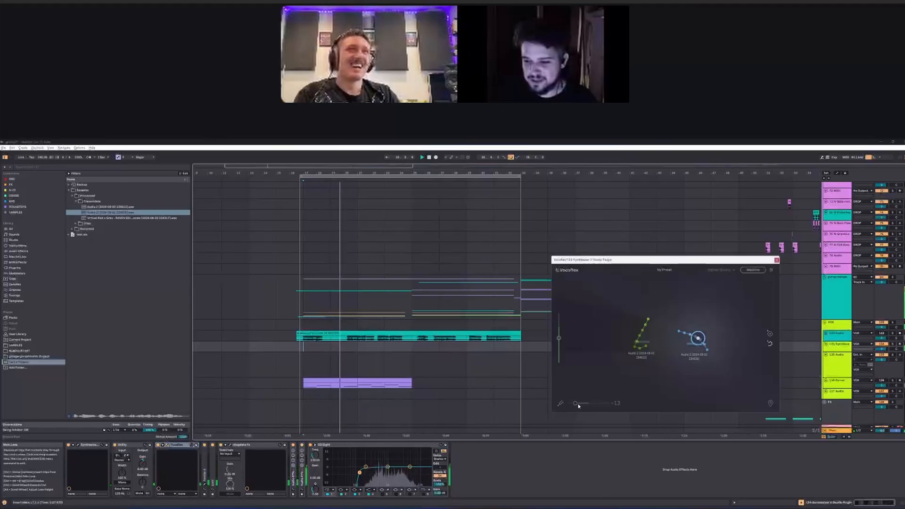
# Step: Play further along the vocal with the second recorded voice and reset the Vocoflex pitch shift
pyautogui.click(363, 346)
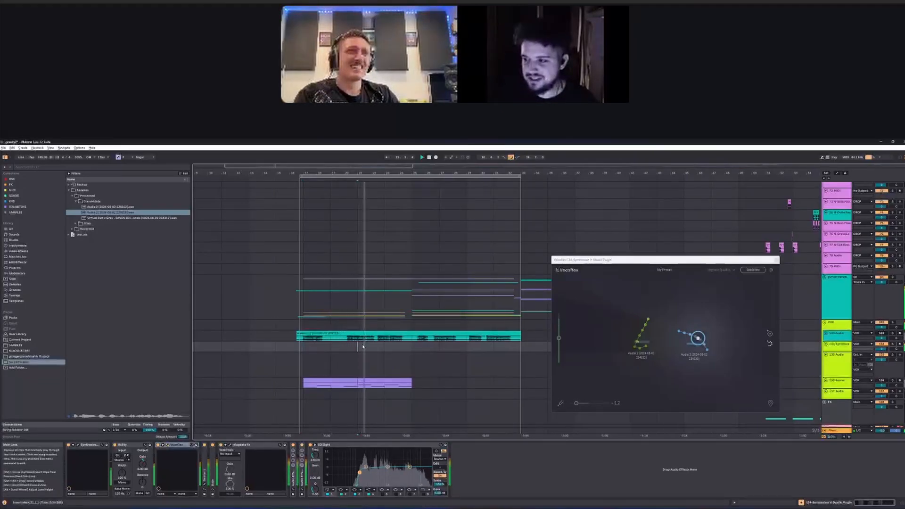
pyautogui.moveTo(576, 403); pyautogui.dragTo(588, 405)
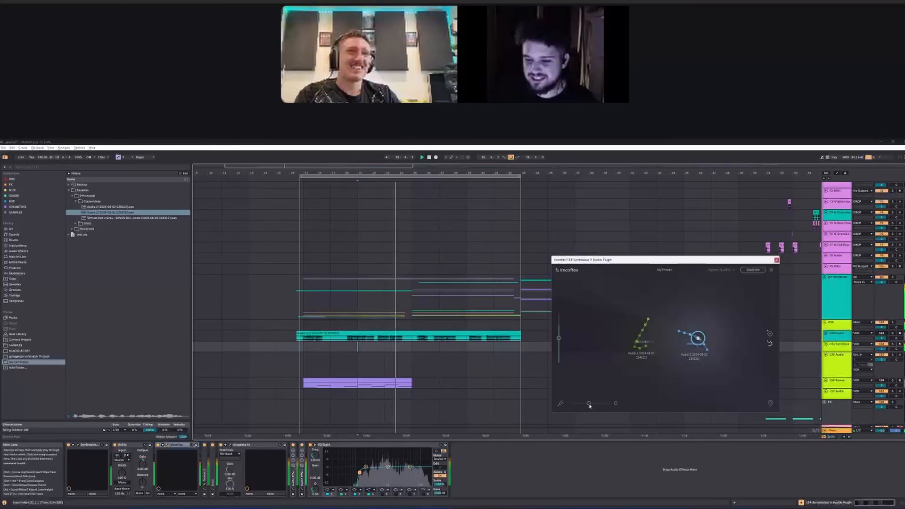
pyautogui.click(412, 345)
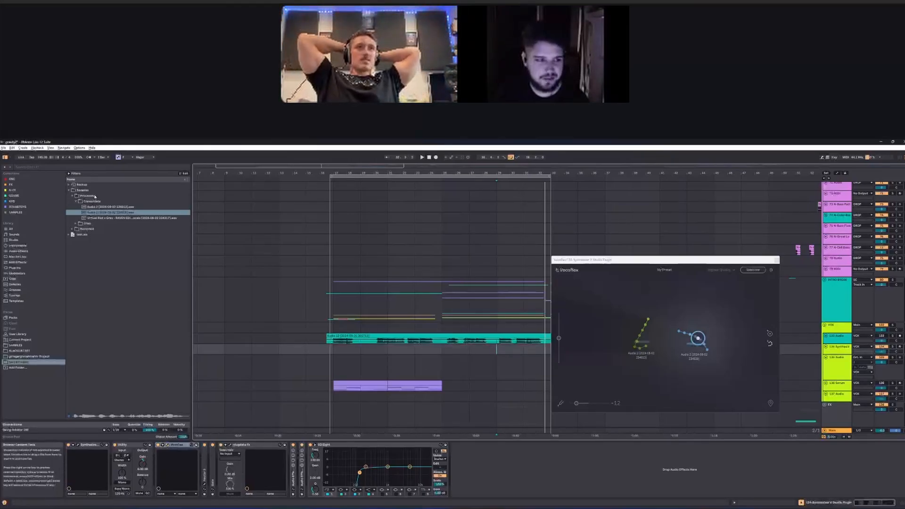
# Step: Load a bass one-shot from the SAMPLES folder into Vocoflex as a third voice and move the blend point onto it
pyautogui.click(77, 201)
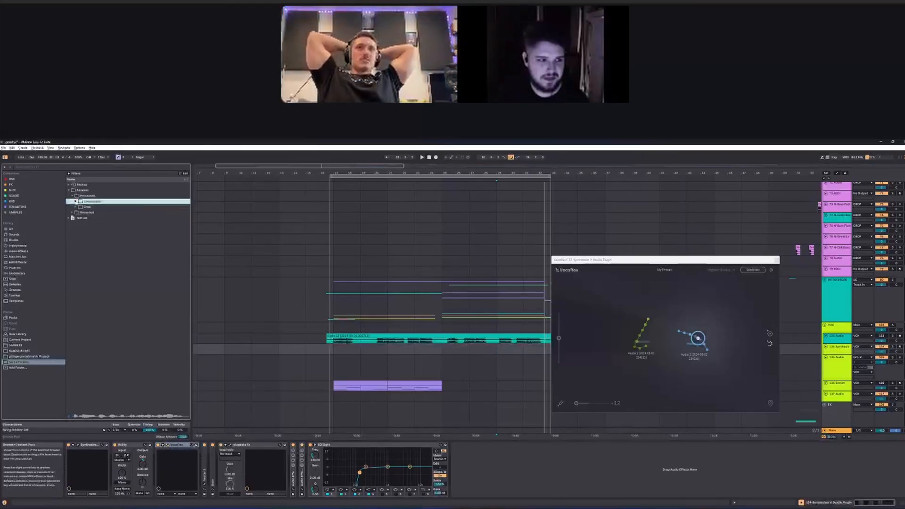
pyautogui.click(15, 345)
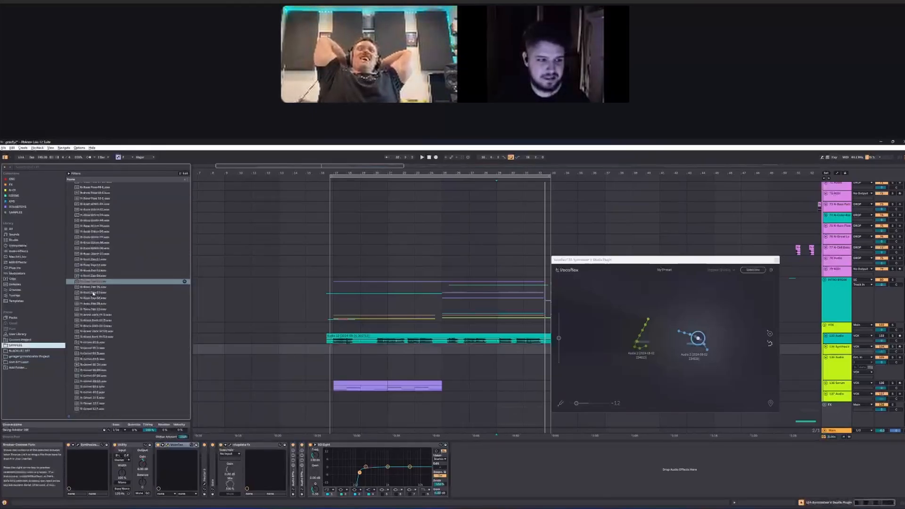
pyautogui.click(100, 270)
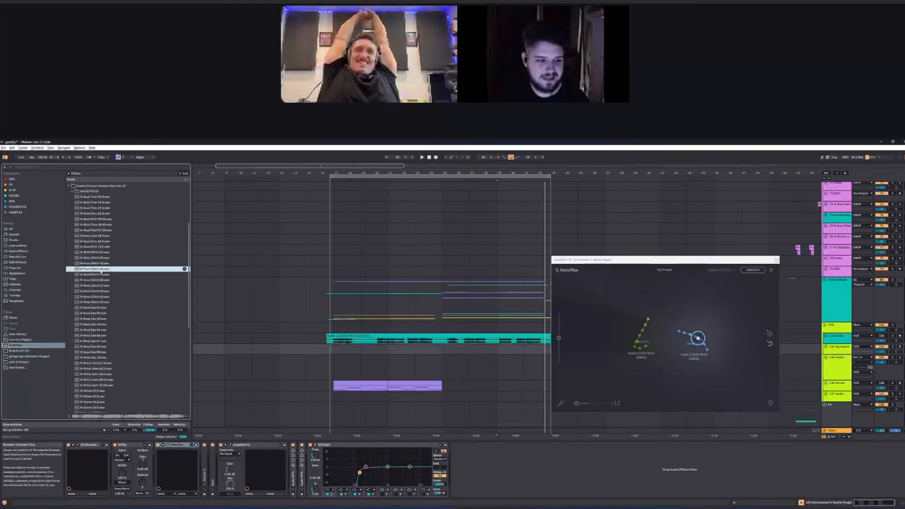
pyautogui.moveTo(98, 270); pyautogui.dragTo(659, 383)
pyautogui.click(702, 352)
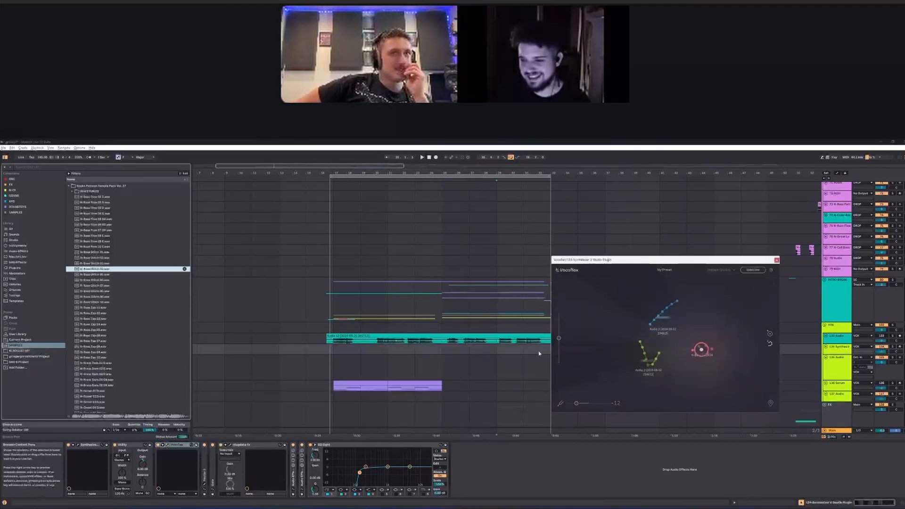
# Step: Play the vocal from its start to hear it transformed with the bass sample
pyautogui.click(337, 350)
pyautogui.press('space')
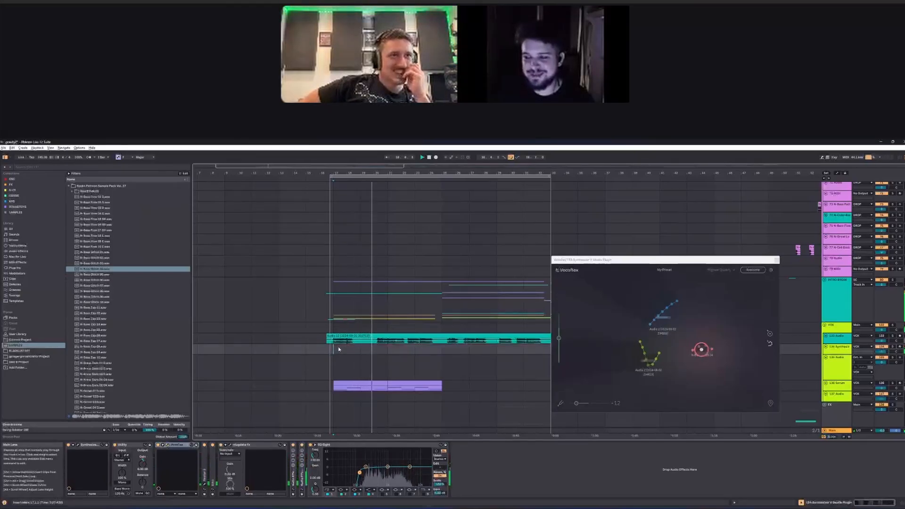
pyautogui.press('space')
# Step: Insert Vocoflex from the FX collection before the last Utility on the DROP group
pyautogui.hotkey('ctrl', 't')
pyautogui.moveTo(698, 212); pyautogui.dragTo(494, 372)
pyautogui.moveTo(564, 186); pyautogui.dragTo(574, 327)
pyautogui.click(352, 246)
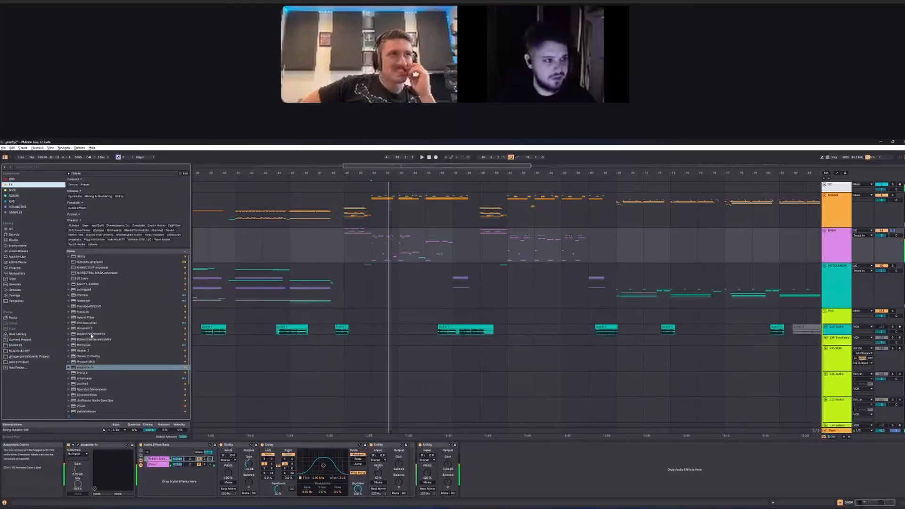
pyautogui.scroll(-2, 90, 369)
pyautogui.moveTo(84, 409); pyautogui.dragTo(420, 468)
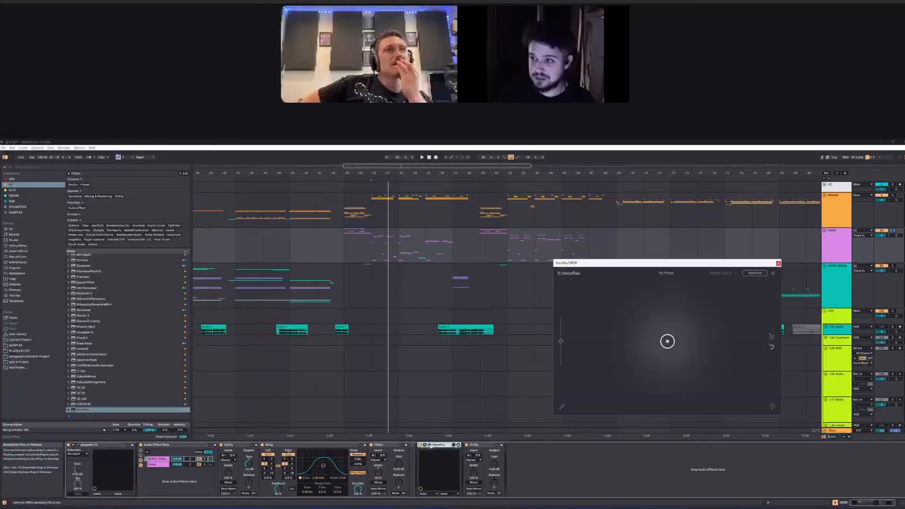
# Step: Try the first recorded voice in the DROP group's Vocoflex, nudging its vertical slider up during playback, and remove the device
pyautogui.click(16, 345)
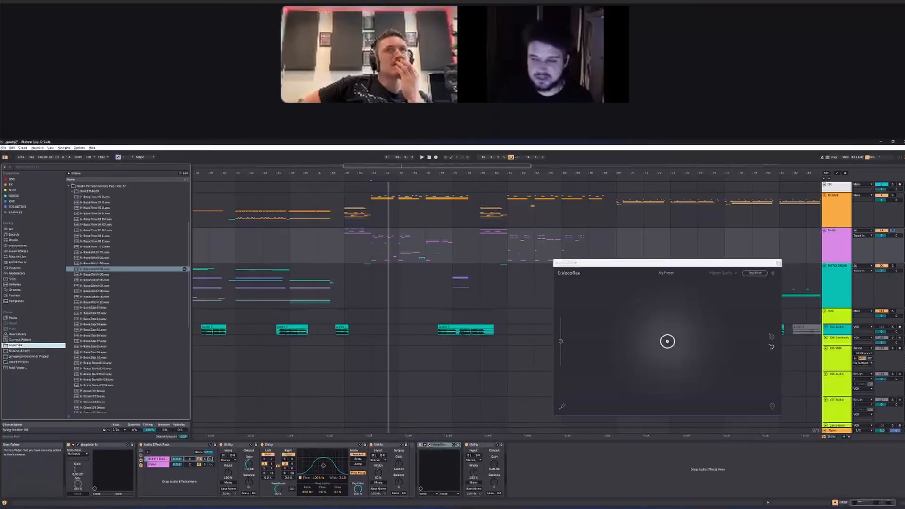
pyautogui.click(19, 362)
pyautogui.moveTo(111, 207); pyautogui.dragTo(661, 341)
pyautogui.press('space')
pyautogui.moveTo(560, 343); pyautogui.dragTo(562, 336)
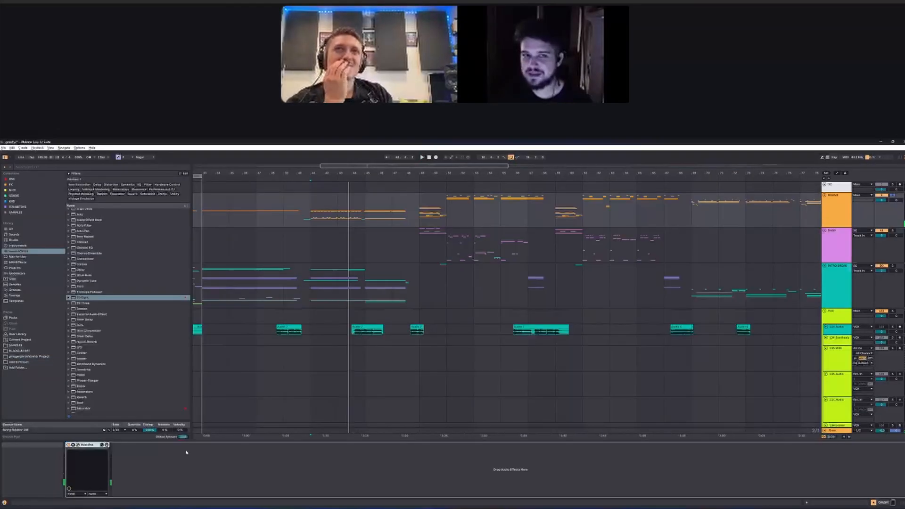
pyautogui.press('Delete')
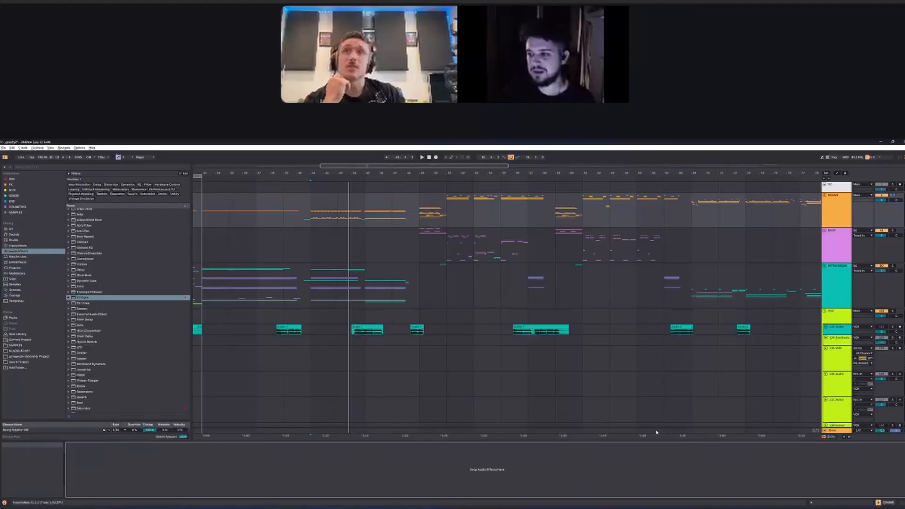
# Step: Open Synthesizer V and Vocoflex from the Synthesizer V track and browse the built-in Vocoflex voice presets
pyautogui.scroll(-5, 486, 311)
pyautogui.click(502, 287)
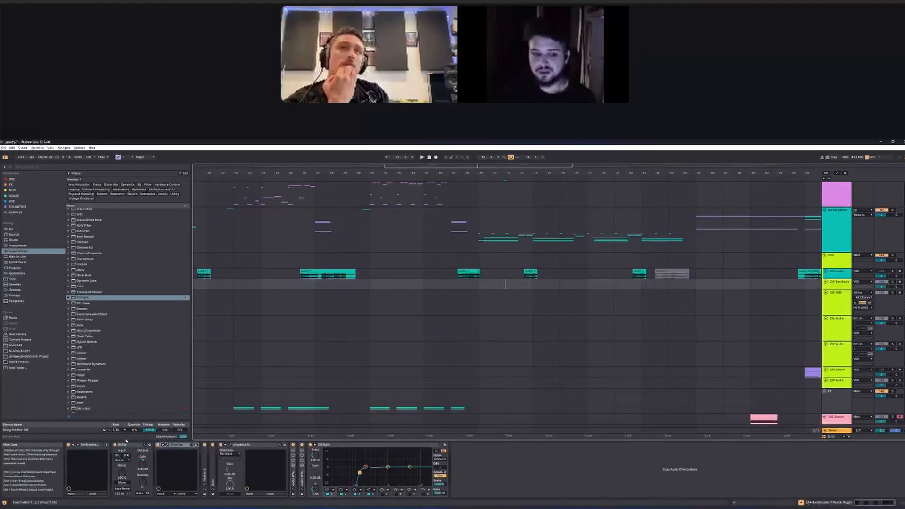
pyautogui.click(106, 444)
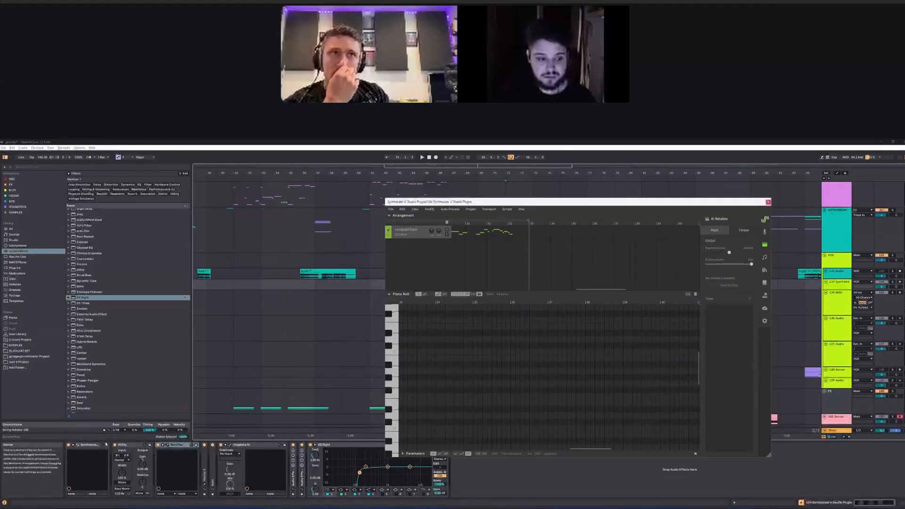
pyautogui.click(195, 445)
pyautogui.click(666, 270)
pyautogui.moveTo(670, 280)
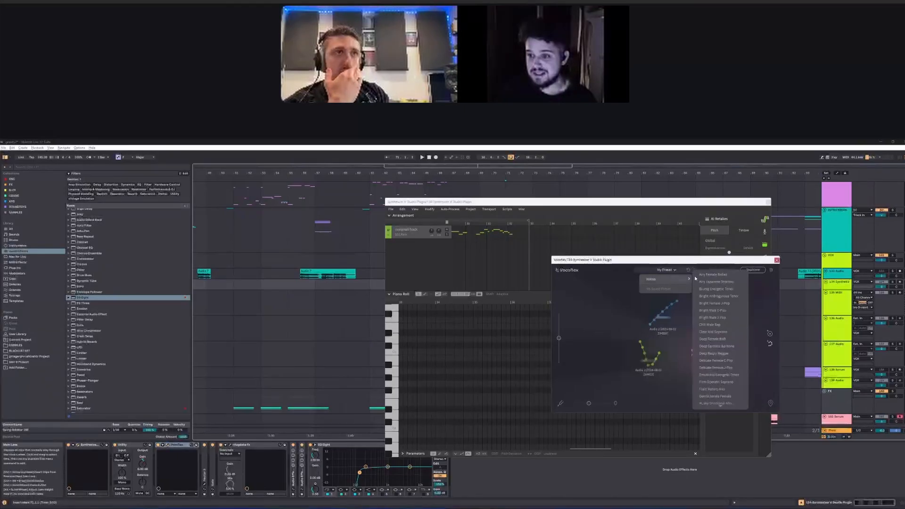
pyautogui.scroll(-5, 728, 372)
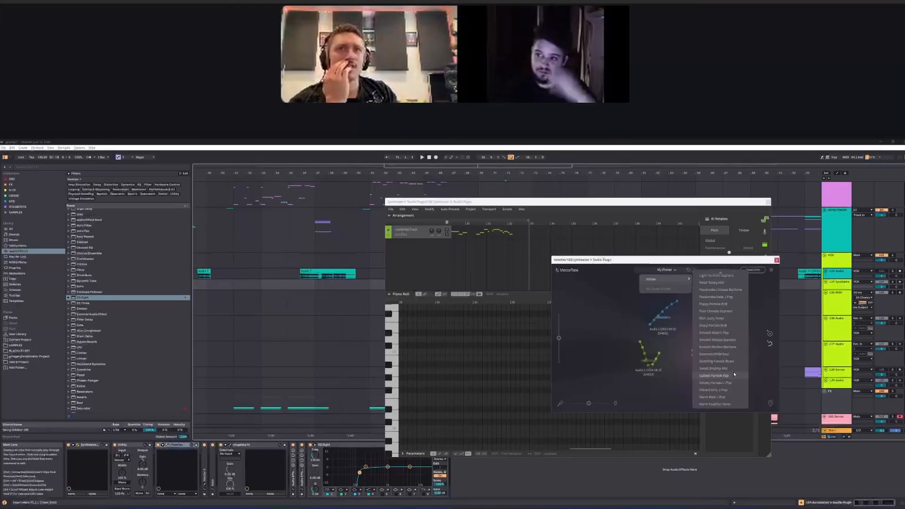
pyautogui.click(733, 375)
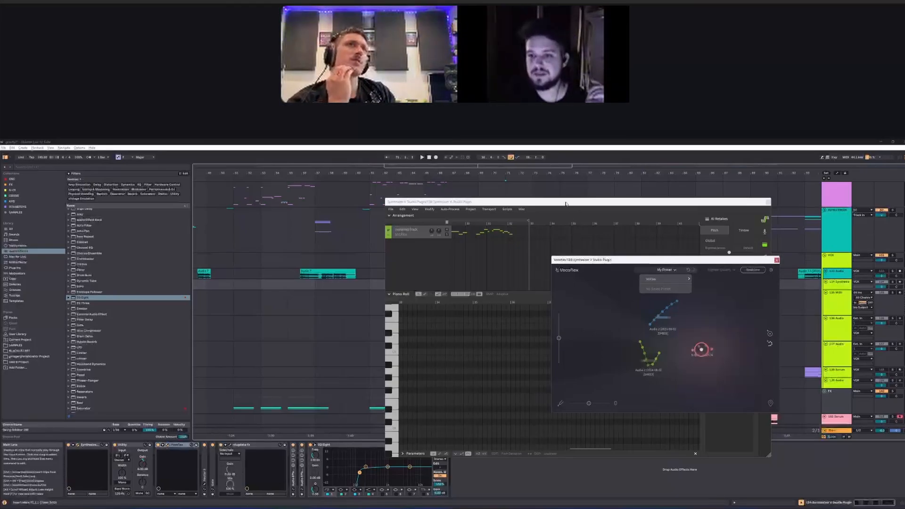
# Step: Move the Synthesizer V window aside and play the vocal from bar 17 while following its notes in the piano roll
pyautogui.moveTo(565, 203); pyautogui.dragTo(525, 201)
pyautogui.moveTo(212, 292)
pyautogui.mouseDown()
pyautogui.moveTo(327, 302)
pyautogui.moveTo(262, 305)
pyautogui.moveTo(368, 309)
pyautogui.mouseUp()
pyautogui.click(255, 311)
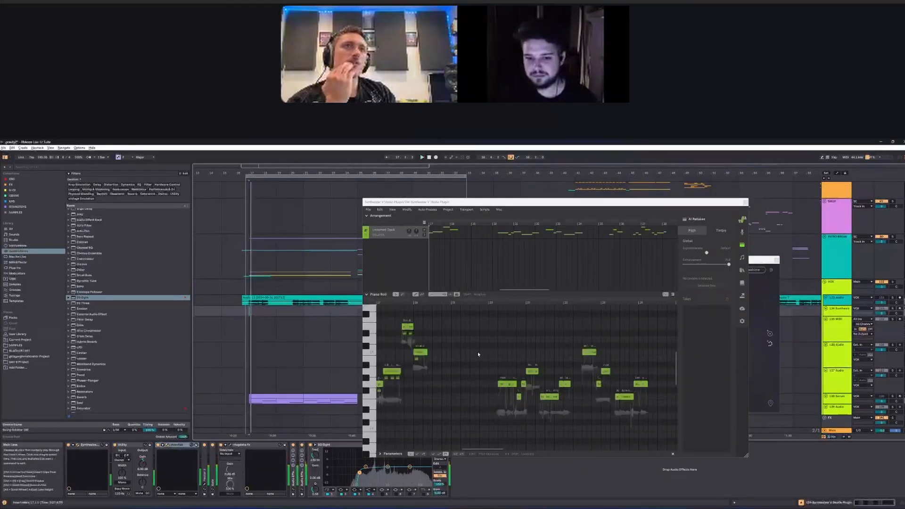
pyautogui.scroll(-2, 477, 352)
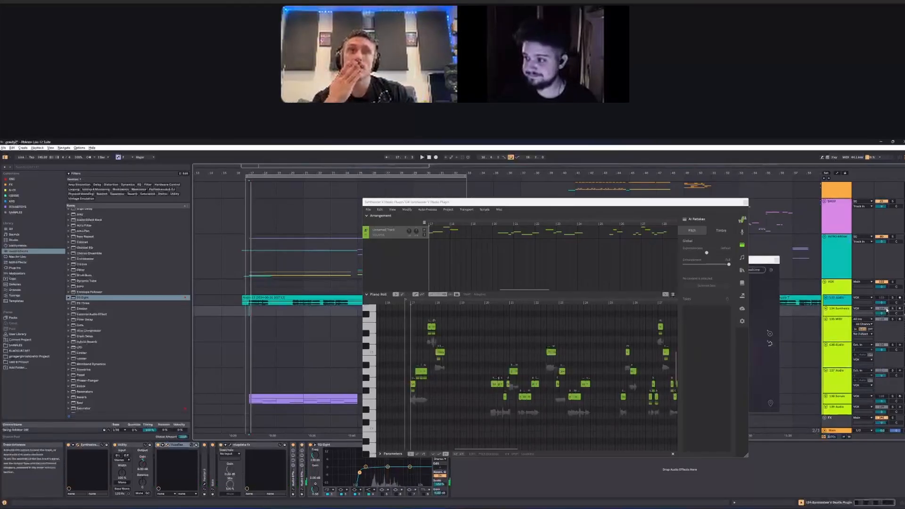
pyautogui.scroll(6, 250, 315)
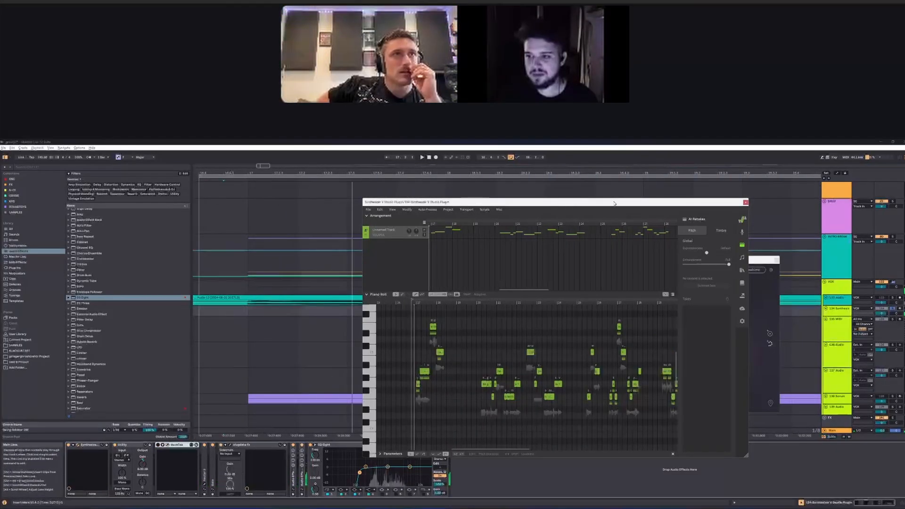
# Step: View the Synthesizer V voice settings and AI Retakes, and place the insert marker in the intro break group of the arrangement
pyautogui.moveTo(614, 203); pyautogui.dragTo(507, 205)
pyautogui.click(635, 236)
pyautogui.click(635, 247)
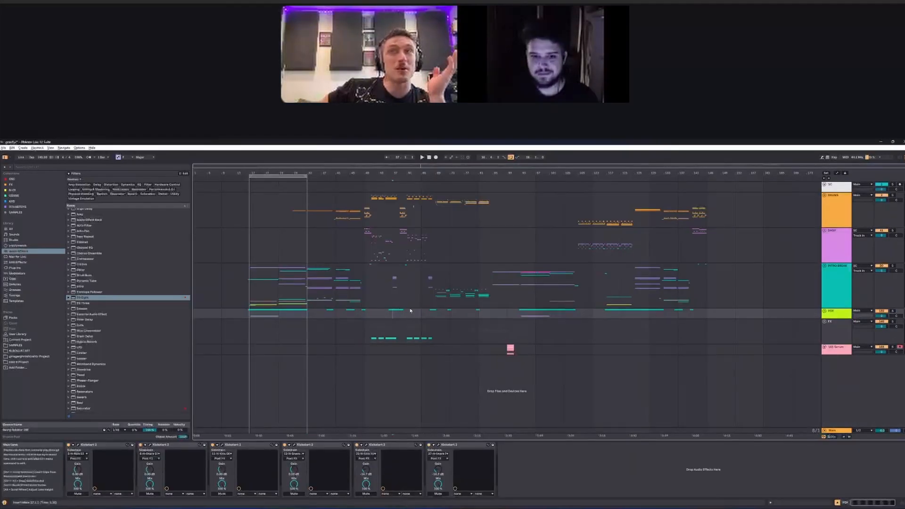
pyautogui.click(417, 296)
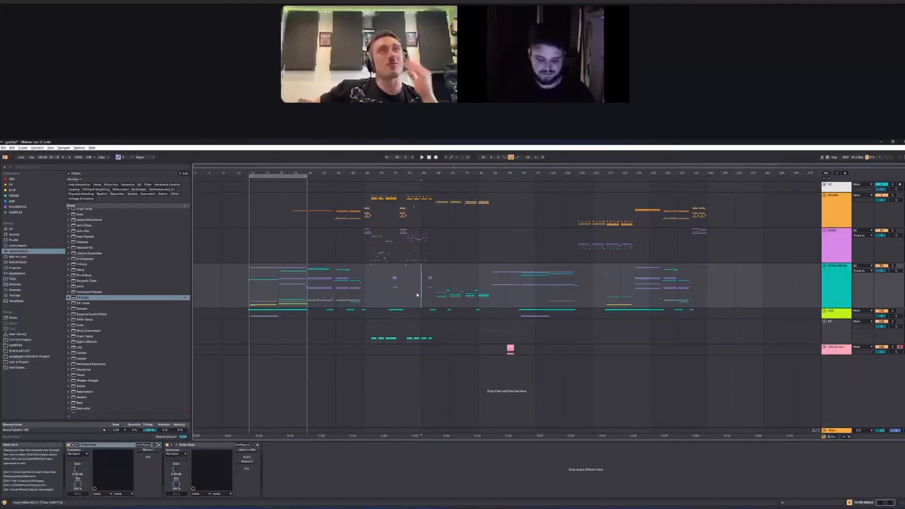